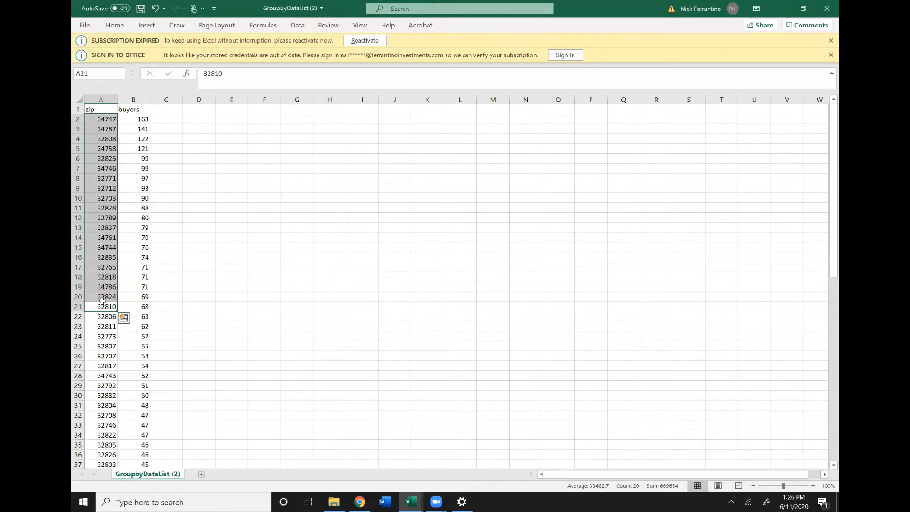
- Copy the first zip code, 34747, from the zip column and switch to PropStream in the browser
click(689, 231)
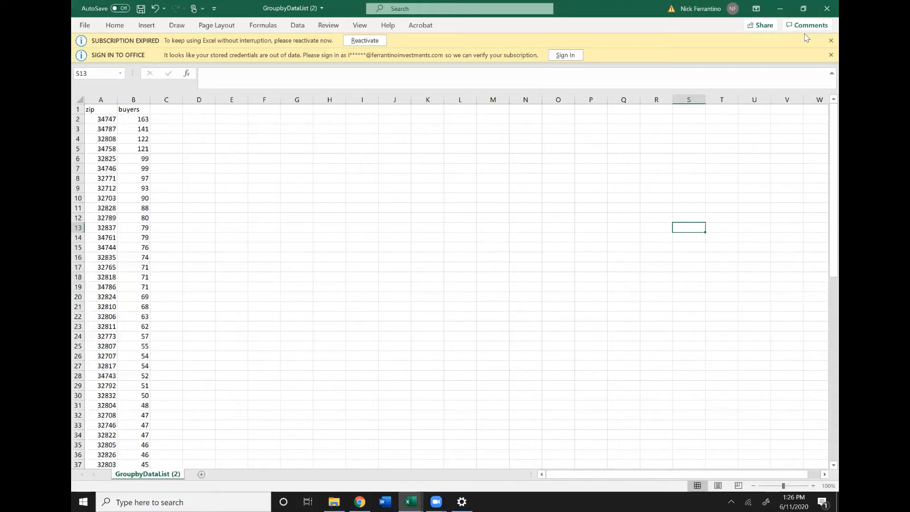
click(105, 124)
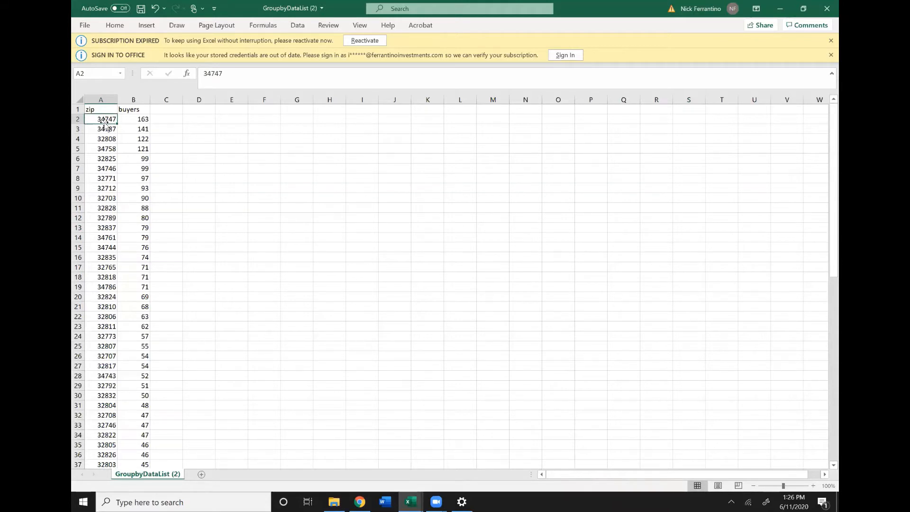
key(ctrl+c)
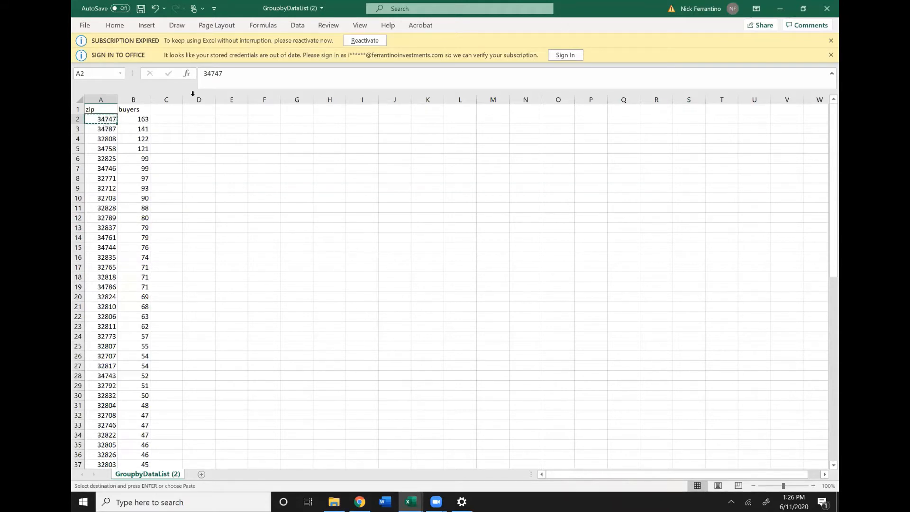
click(779, 7)
- Search for properties in zip code 34747, FL
mouse_move(74, 157)
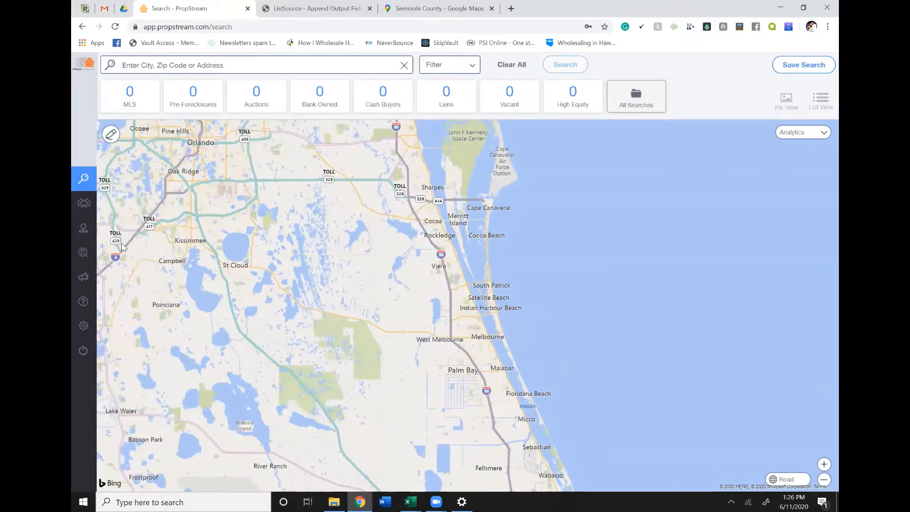
mouse_move(92, 183)
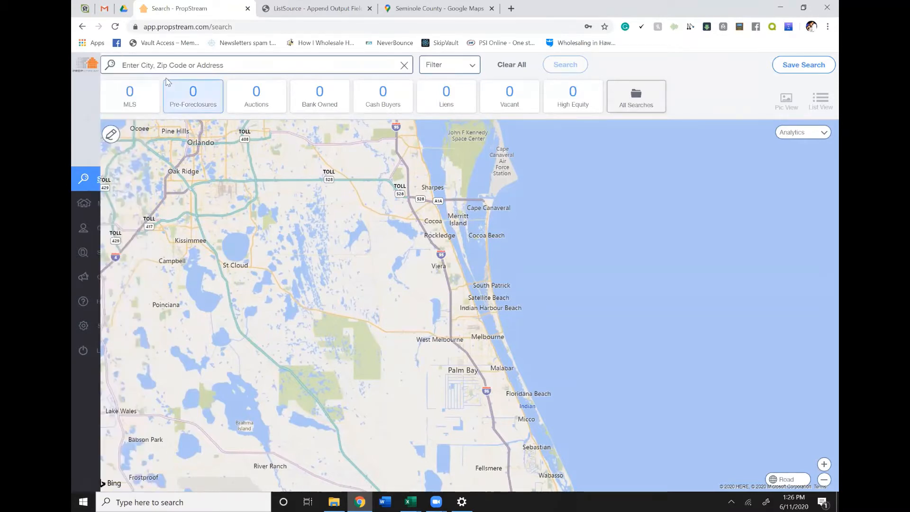
click(245, 68)
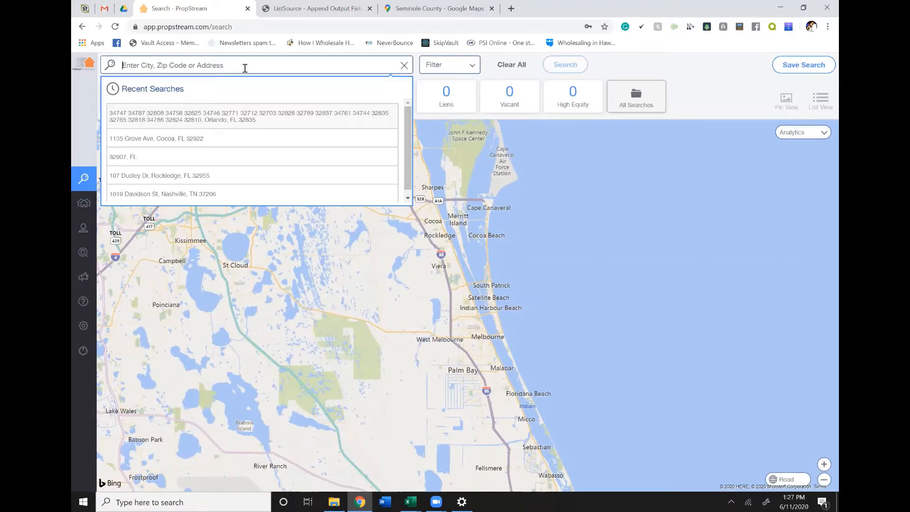
text(34747)
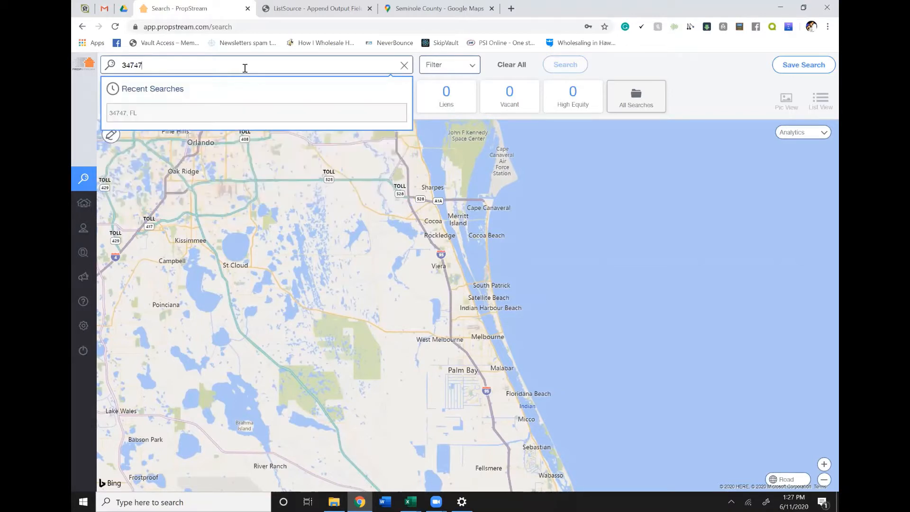
mouse_move(85, 114)
click(127, 117)
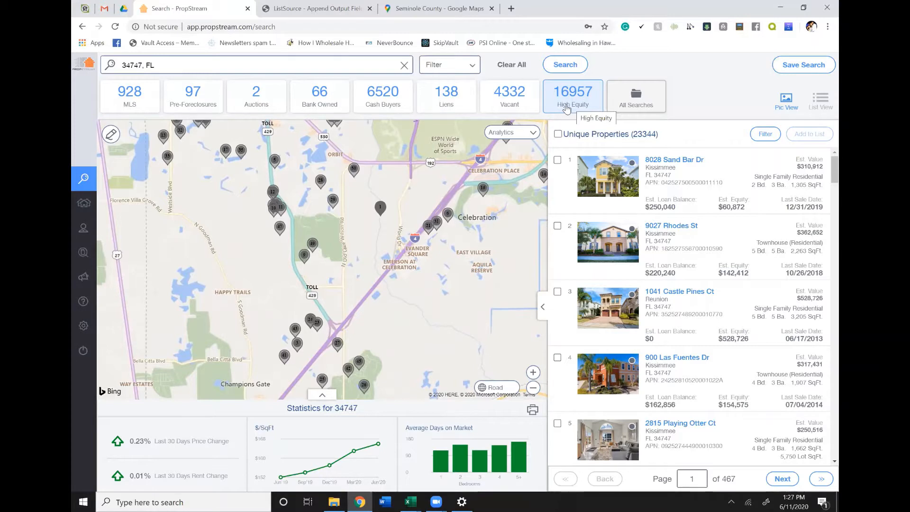
- Filter the search with the Vacant quick list choice and set the occupancy status to Vacant
click(431, 70)
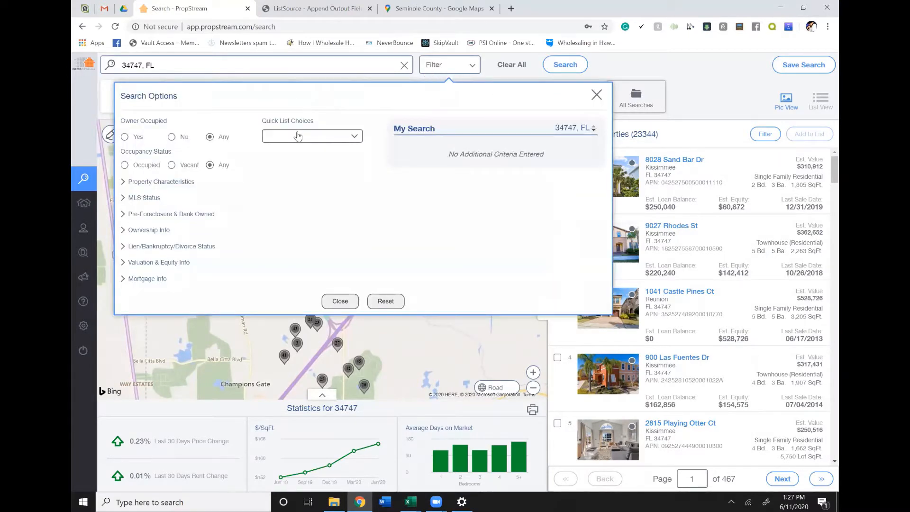
click(276, 138)
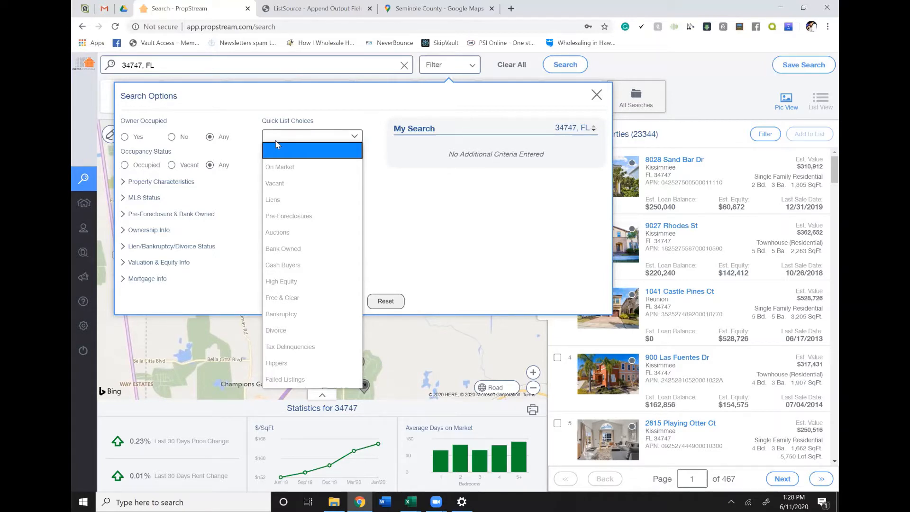
click(277, 189)
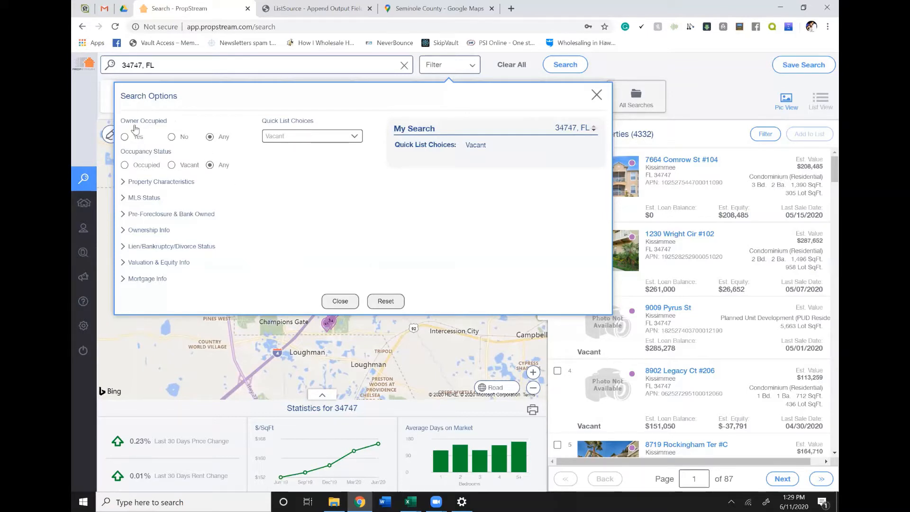
click(171, 165)
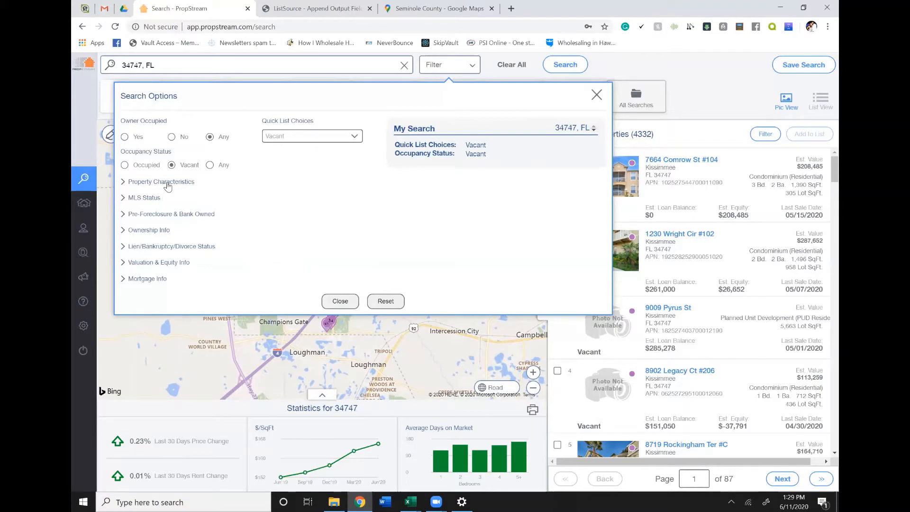
- Limit the property type in the property characteristics filters to Single Family
click(167, 182)
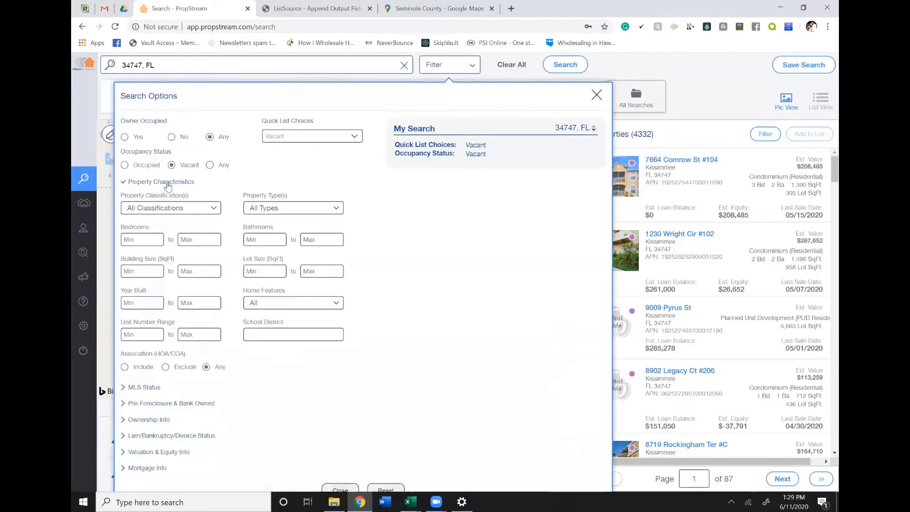
click(263, 212)
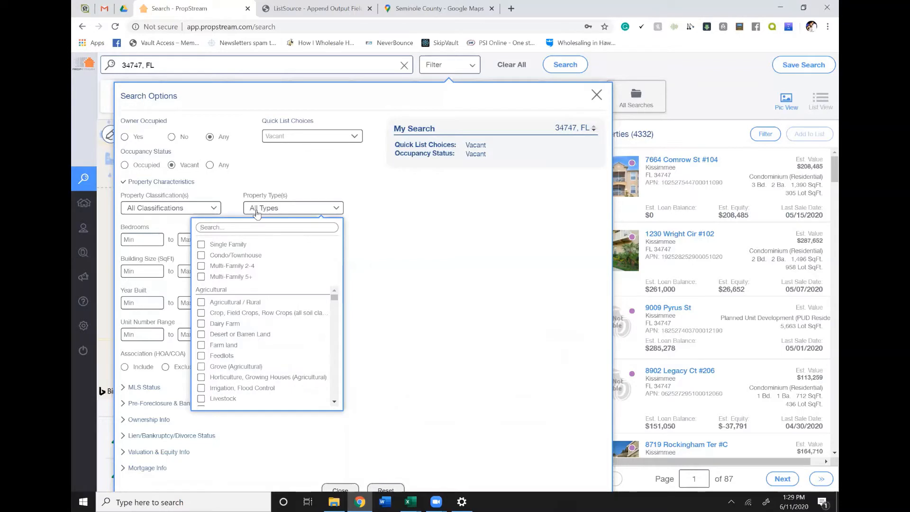
click(201, 245)
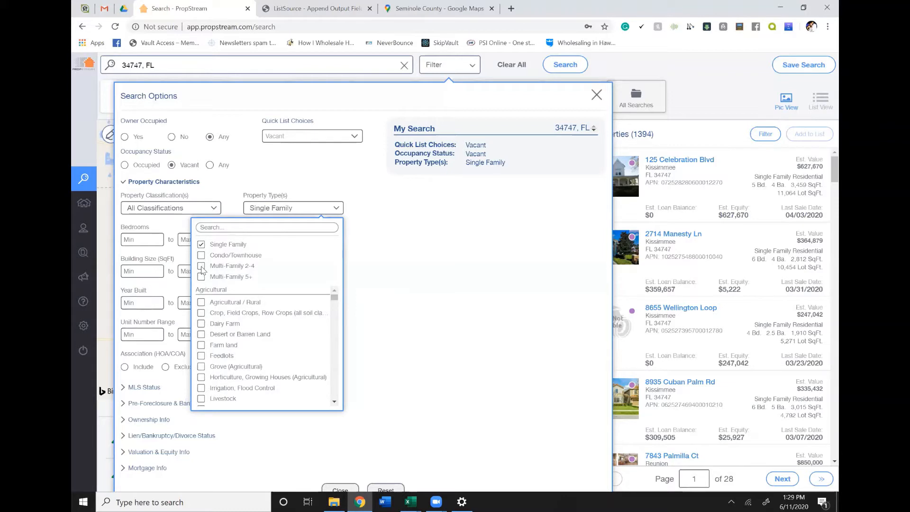
- Try adding Multi-Family 2-4, Condo/Townhouse and Multi-Family 5+ to the property types, keeping only Single Family selected
click(202, 267)
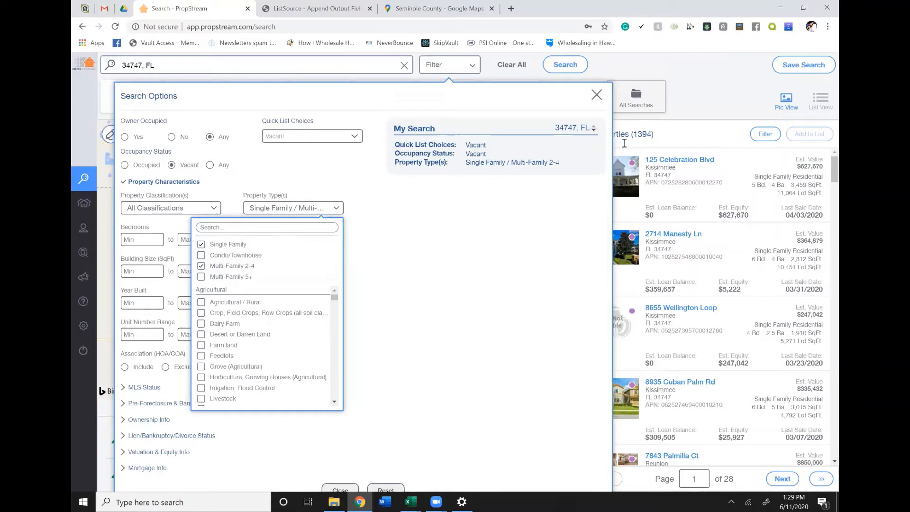
click(201, 256)
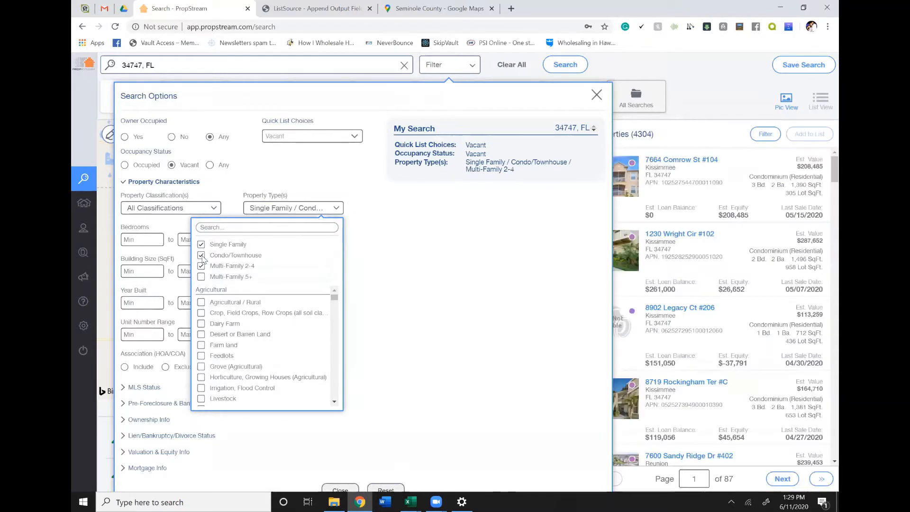
click(202, 256)
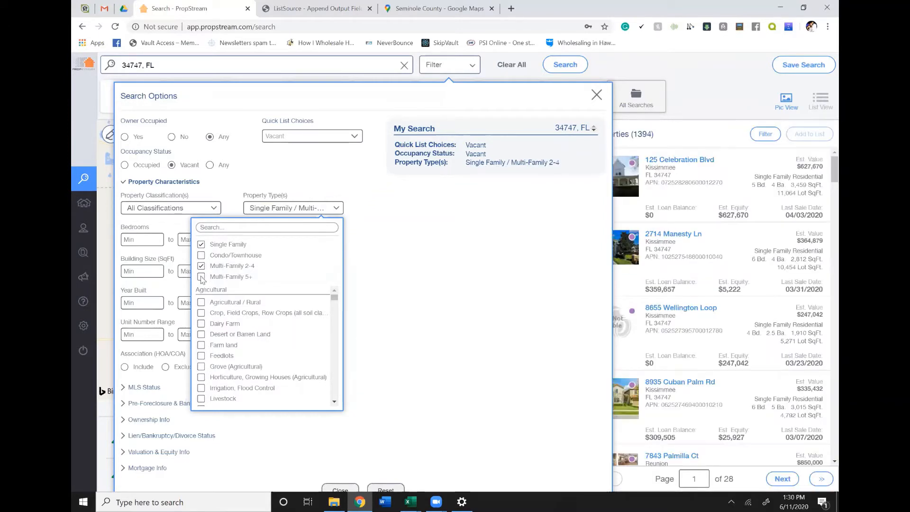
click(201, 277)
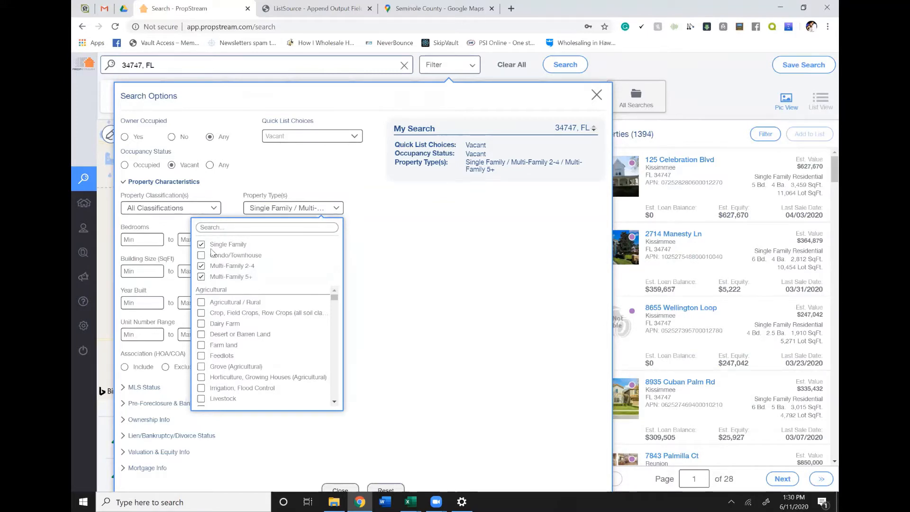
click(202, 267)
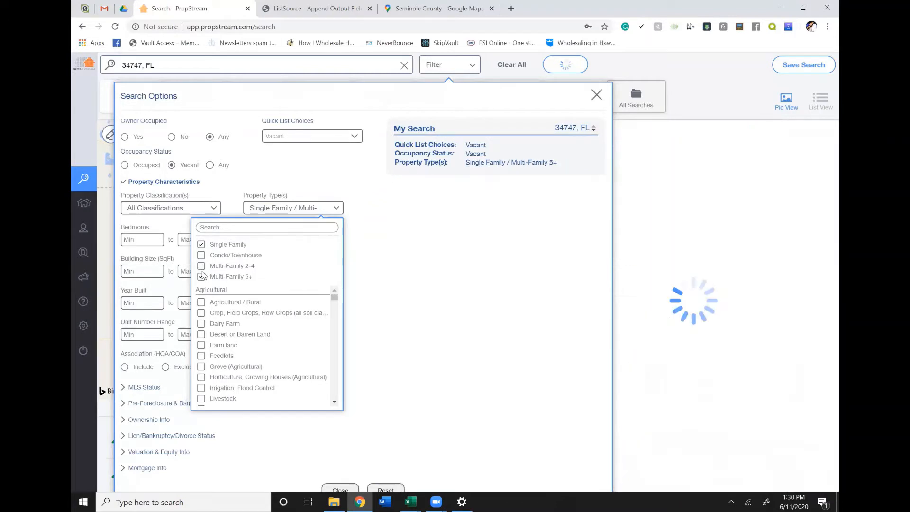
click(202, 278)
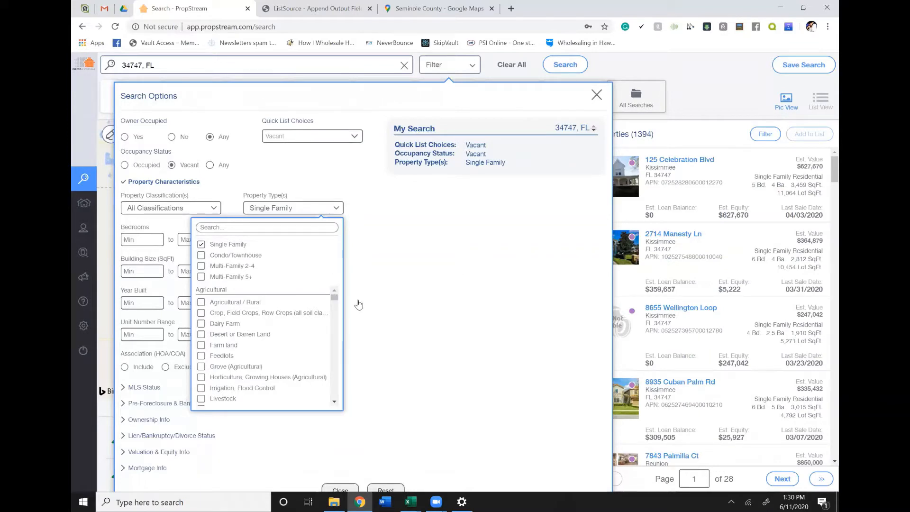
click(355, 221)
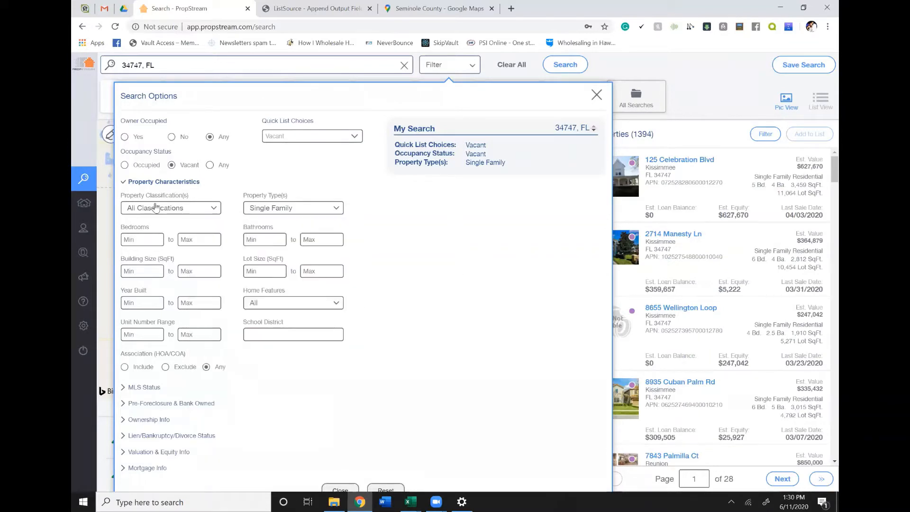
- Try restricting the property classification to Residential, and clear that choice again
click(157, 209)
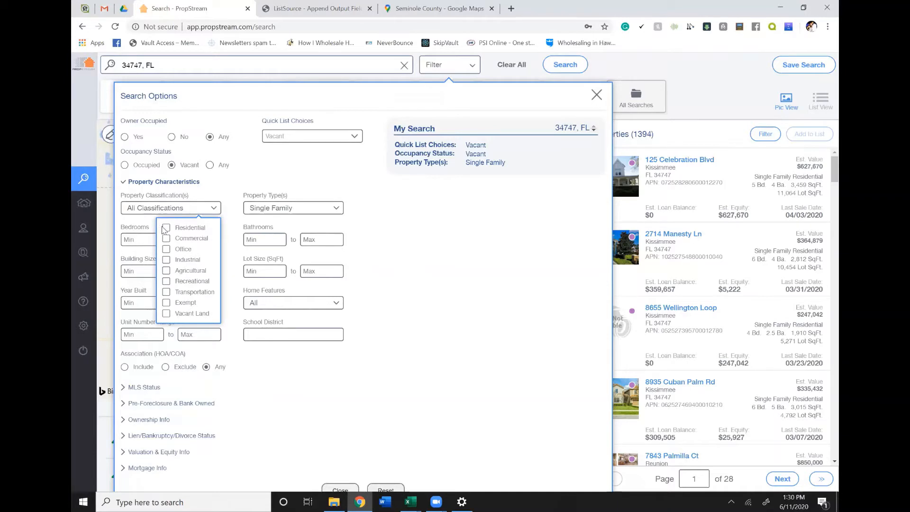
click(166, 229)
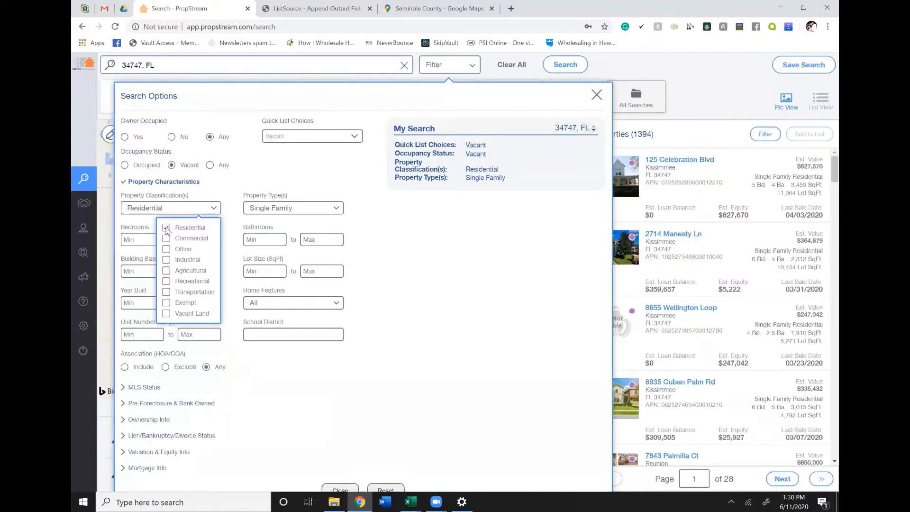
click(166, 228)
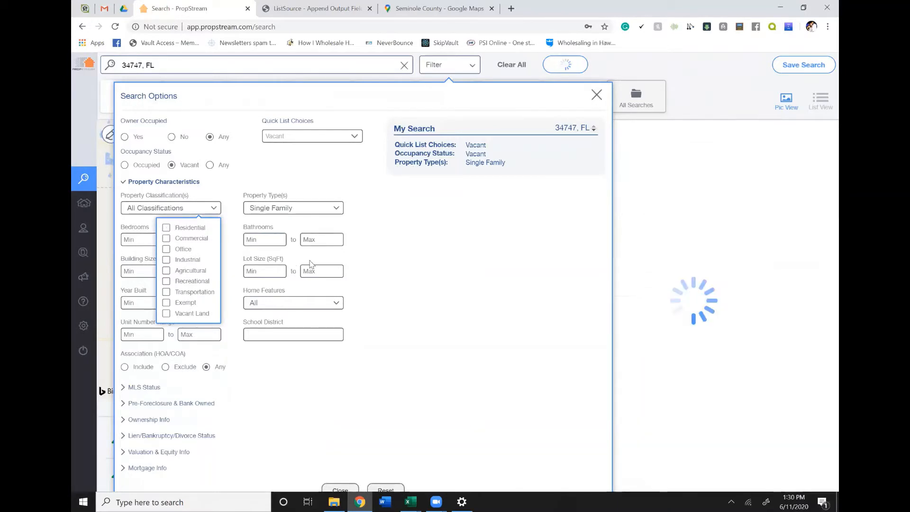
click(367, 169)
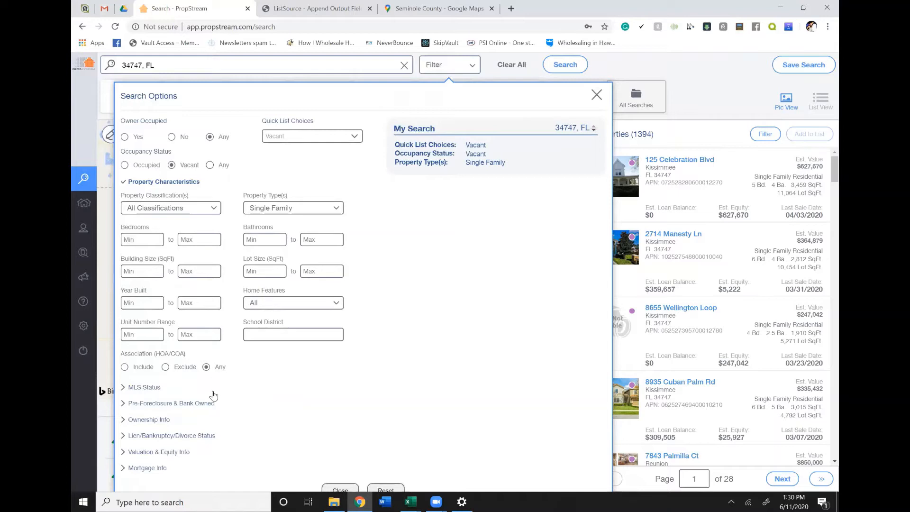
- Set the minimum years of ownership to 5 in the ownership filters
click(161, 420)
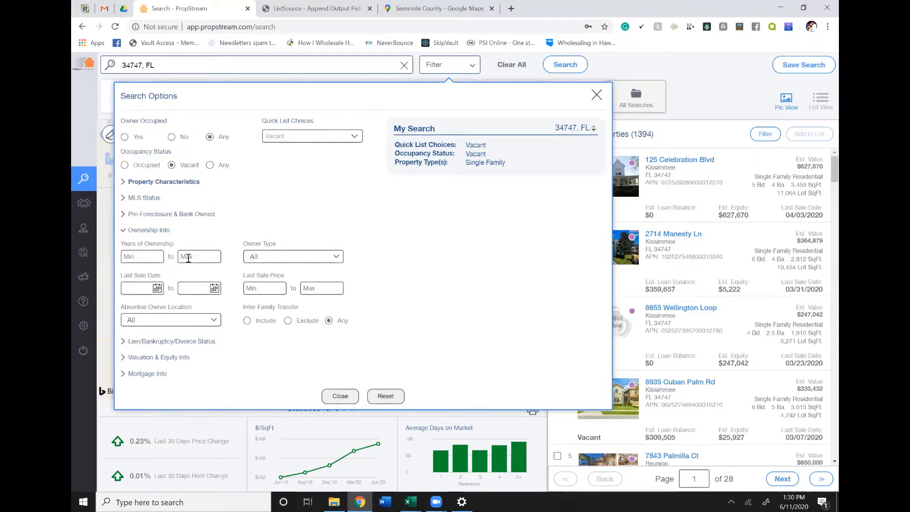
click(141, 256)
text(5)
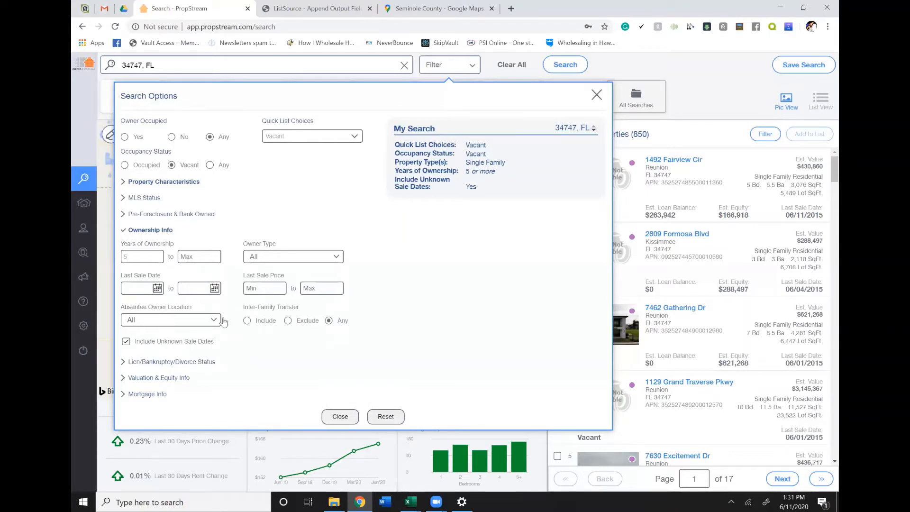
- Set the estimated equity filter to a range of 80% to 100%
click(168, 379)
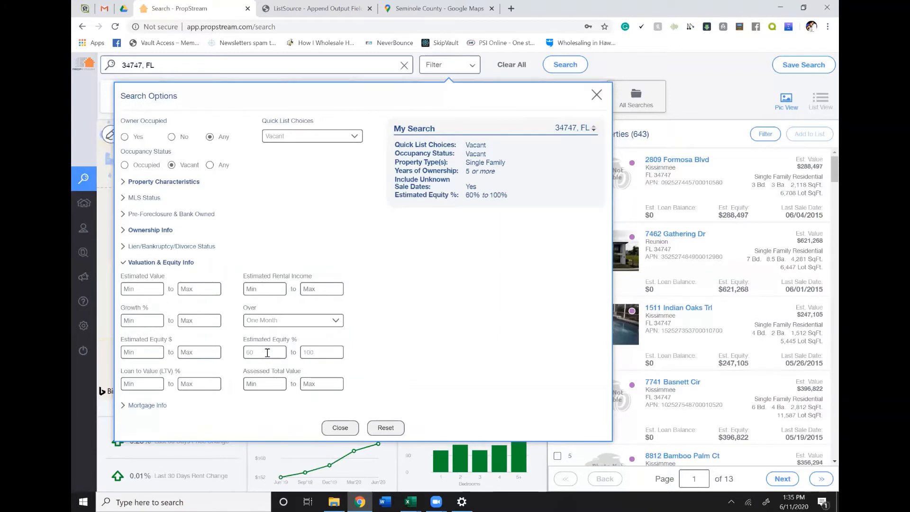
drag(258, 353, 218, 352)
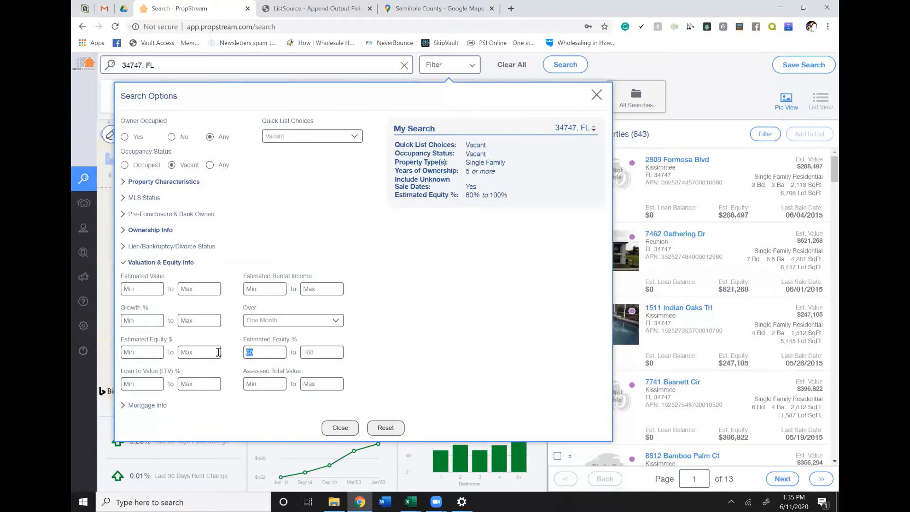
text(80)
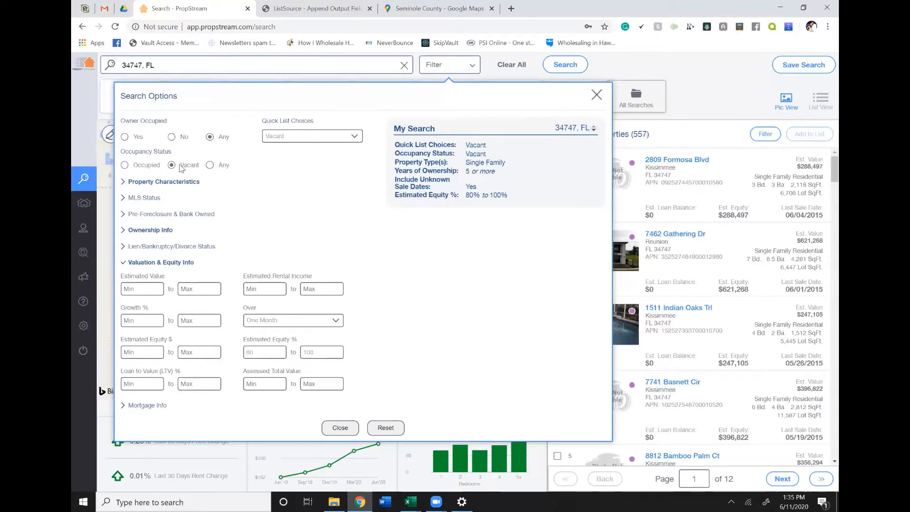
- Try setting the Owner Occupied filter to No, and return it to Any
click(172, 137)
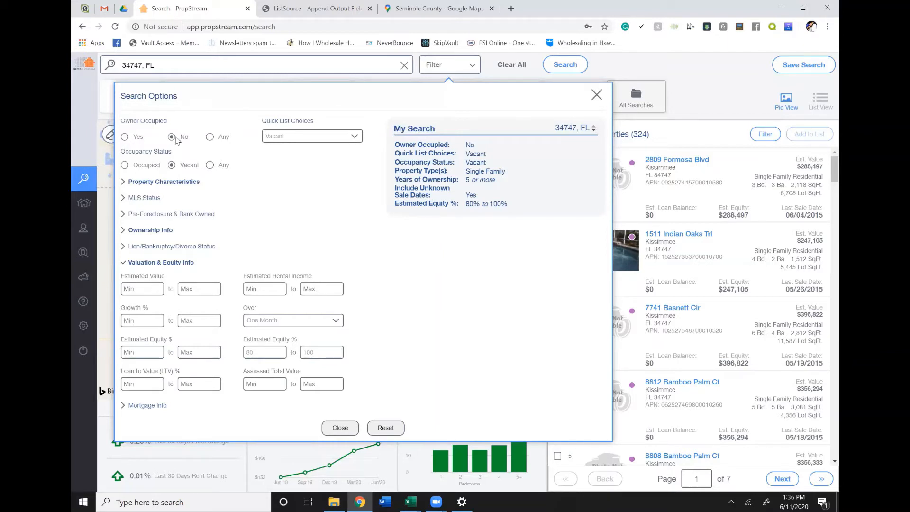
click(212, 137)
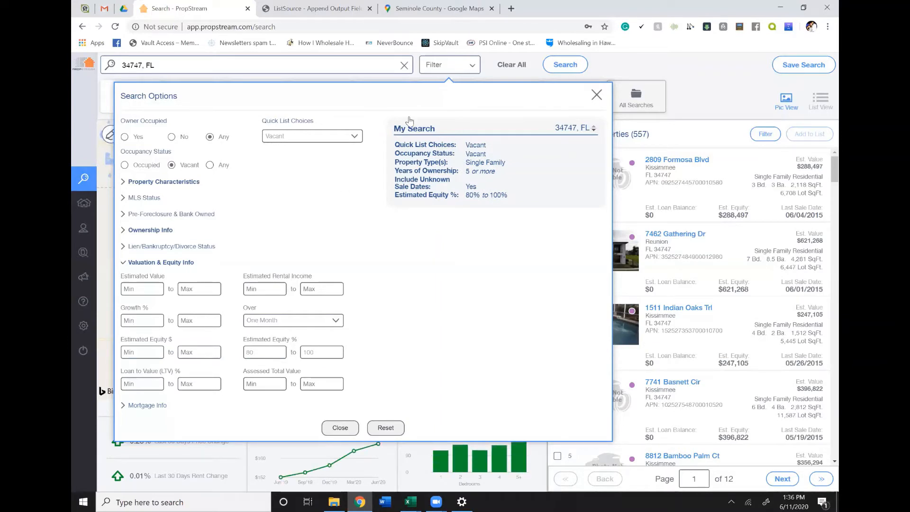
- Close the search options and look through the list of properties matching the filters
click(340, 428)
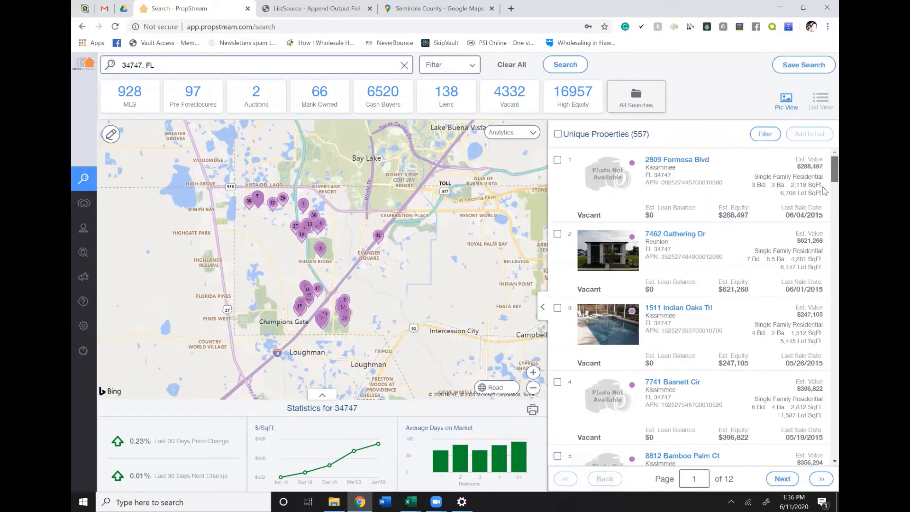
scroll(825, 190, down, 8)
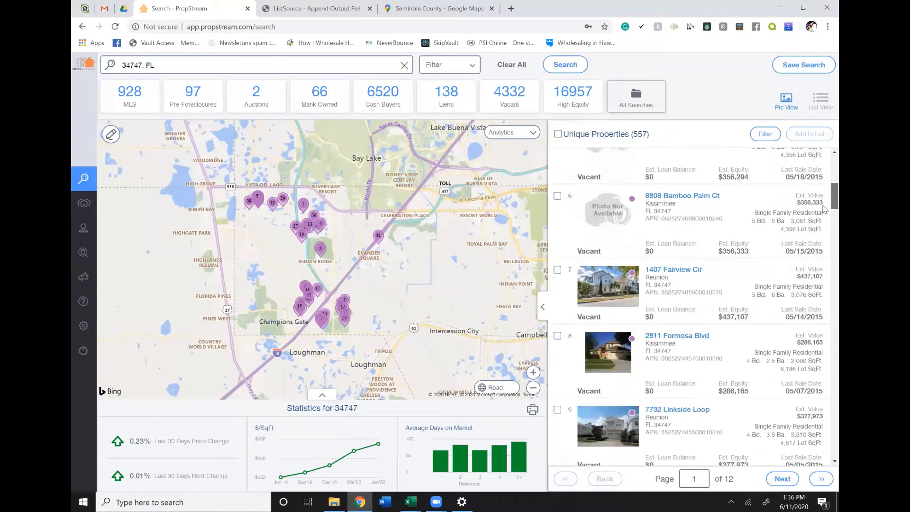
- Select all the properties matching the 34747 search and choose to add them to a newly created marketing list
scroll(824, 237, down, 9)
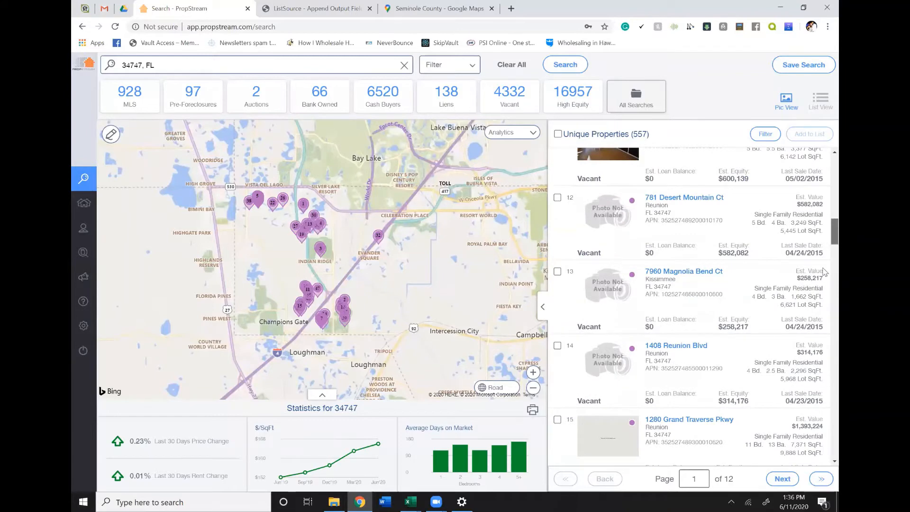
scroll(824, 272, down, 20)
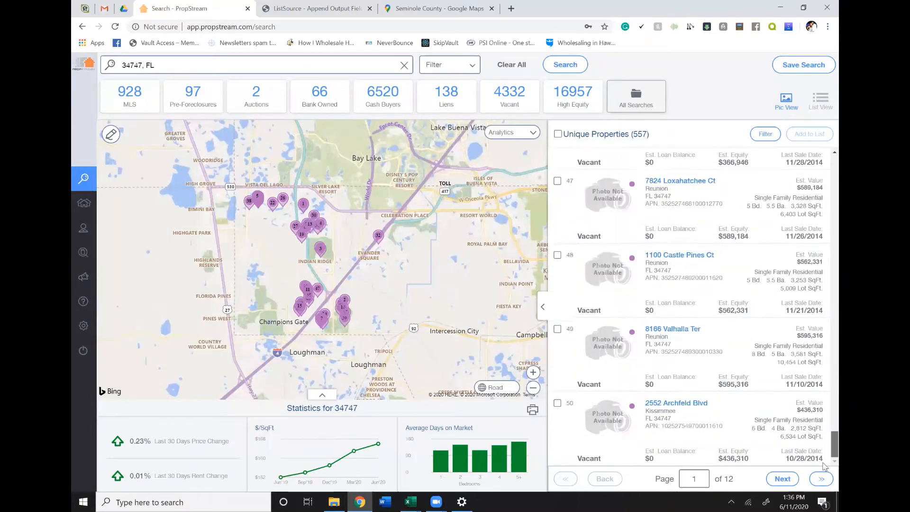
scroll(815, 332, up, 20)
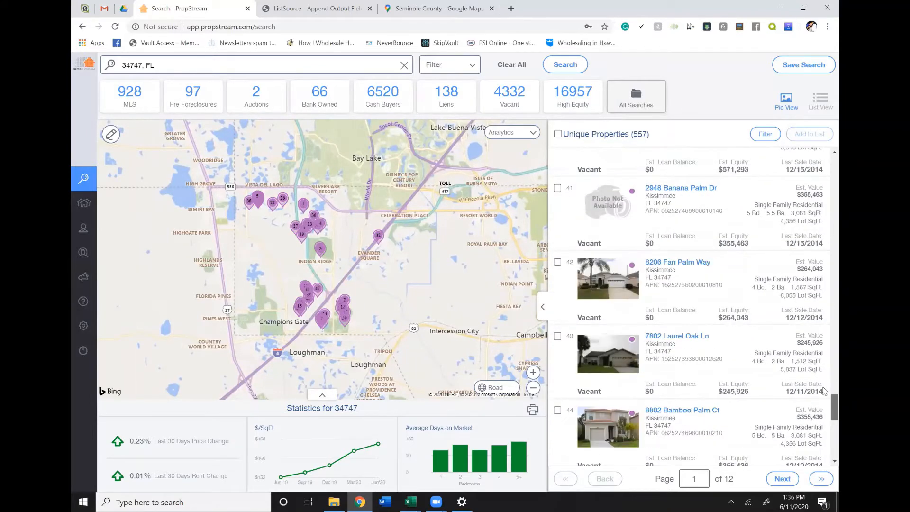
scroll(808, 205, up, 6)
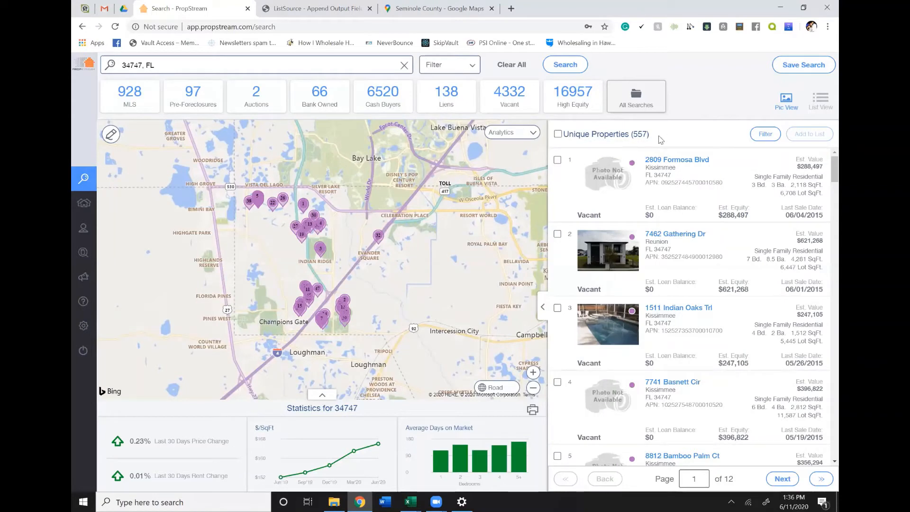
click(559, 134)
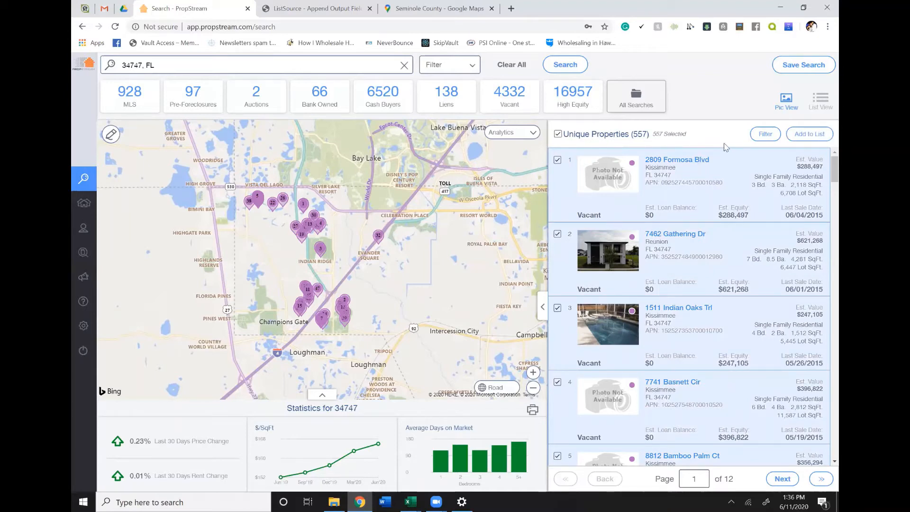
click(814, 135)
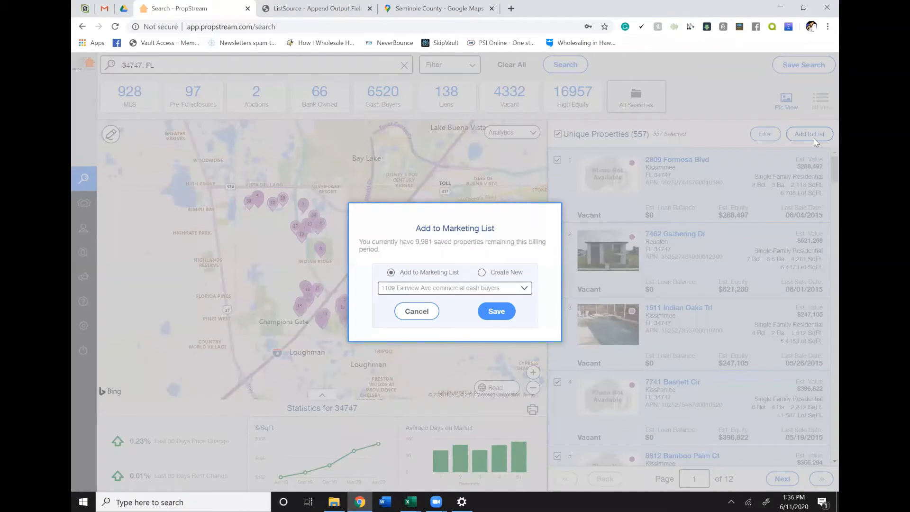
click(424, 290)
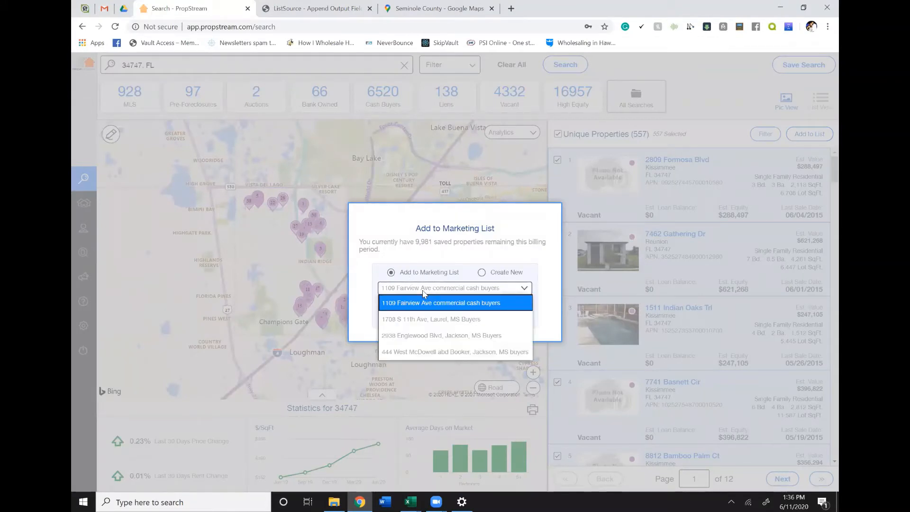
click(481, 273)
click(481, 273)
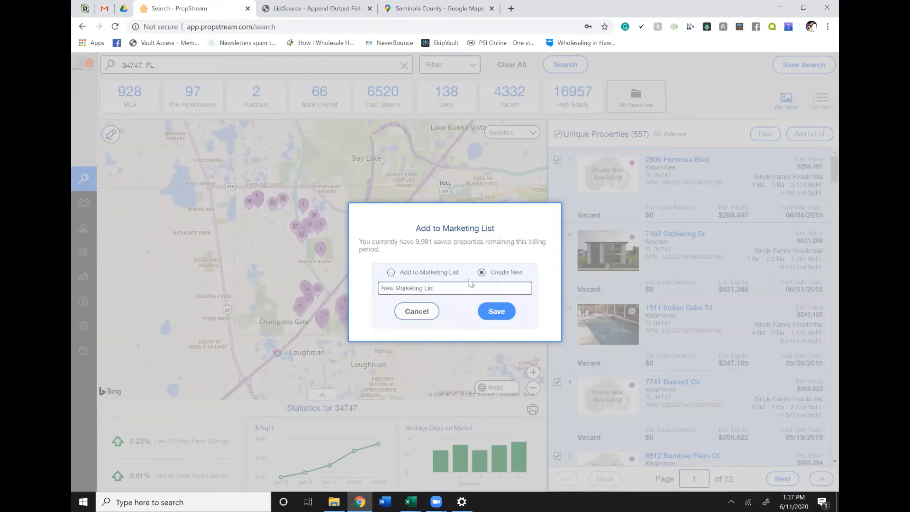
- Name the new marketing list "Orlando Hot Zips High equity Vacant 5+ years", save the selected properties to it, and dismiss the confirmation
click(445, 286)
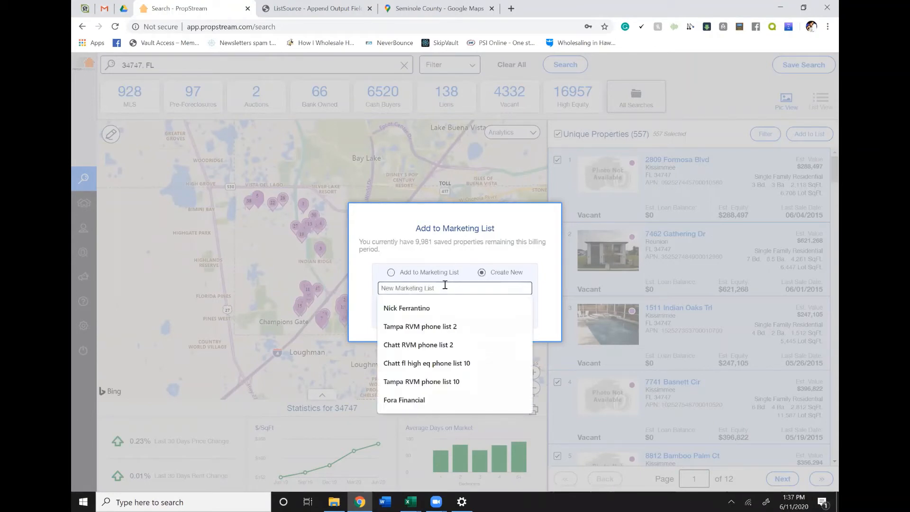
text(O)
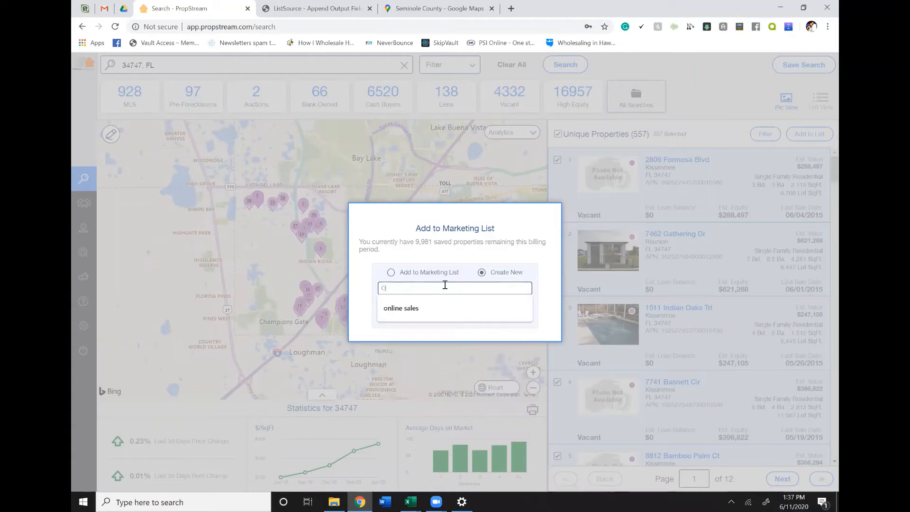
text(rlando )
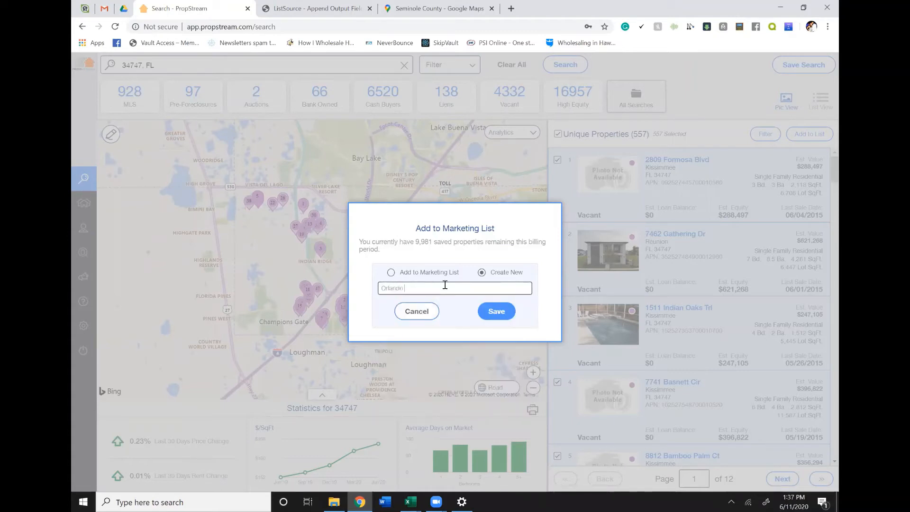
text(Hol)
text( Zips)
text(High)
text( Equity)
text( Va)
text(cant)
text( 5)
text(+)
text( years)
click(495, 314)
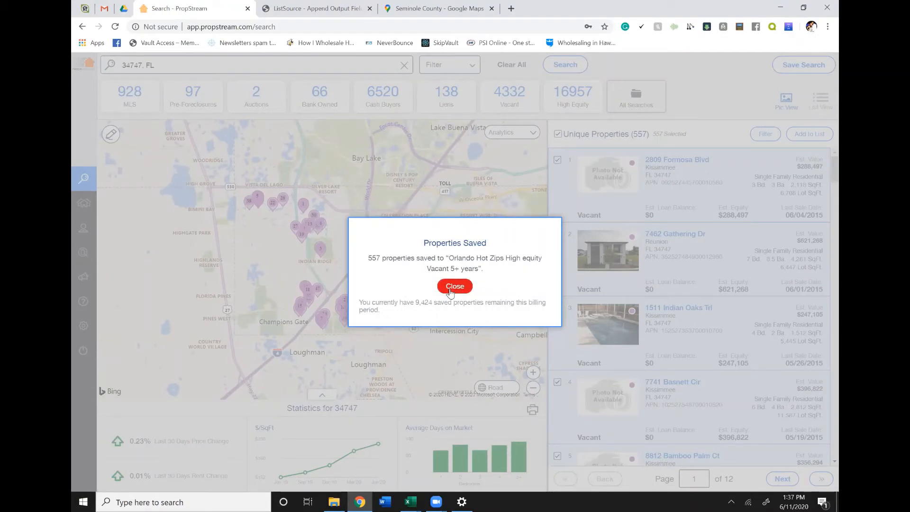
click(450, 289)
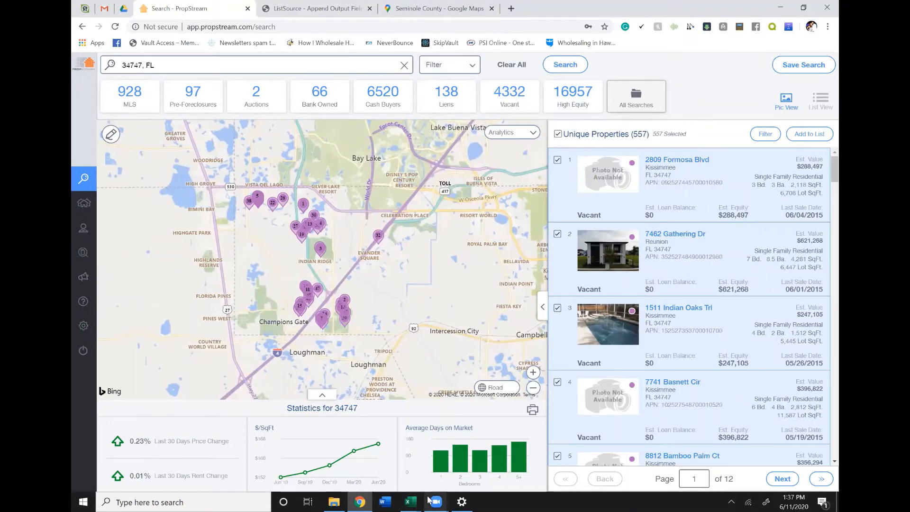
- Switch to the GroupbyDataList (2) workbook in Excel and copy the second zip code, 34787, from cell A3
click(409, 501)
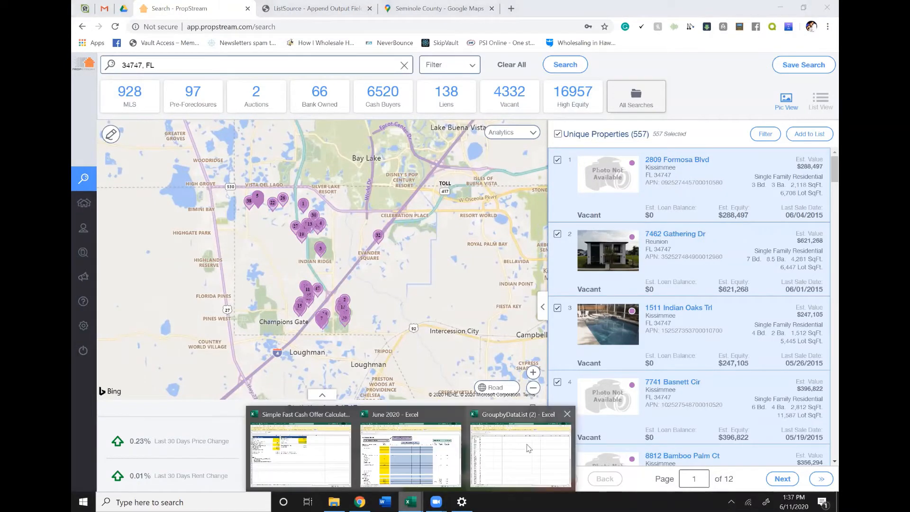
click(491, 455)
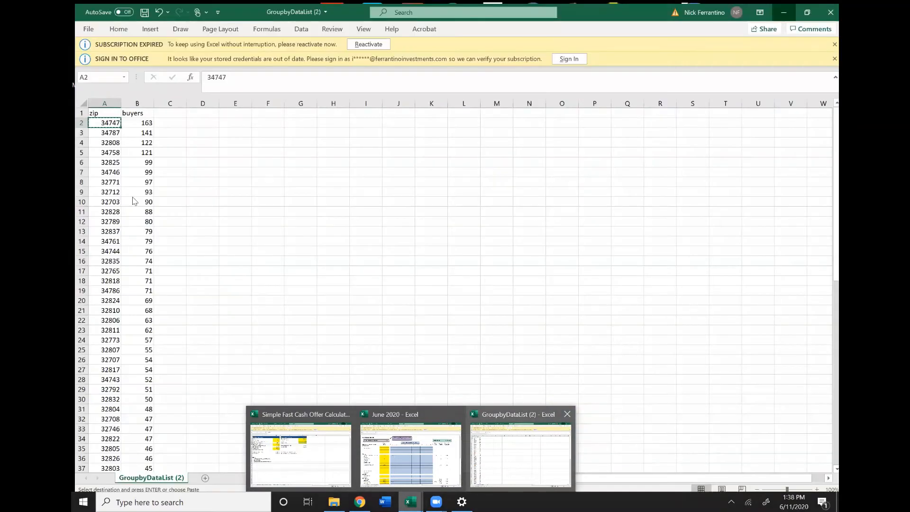
click(104, 131)
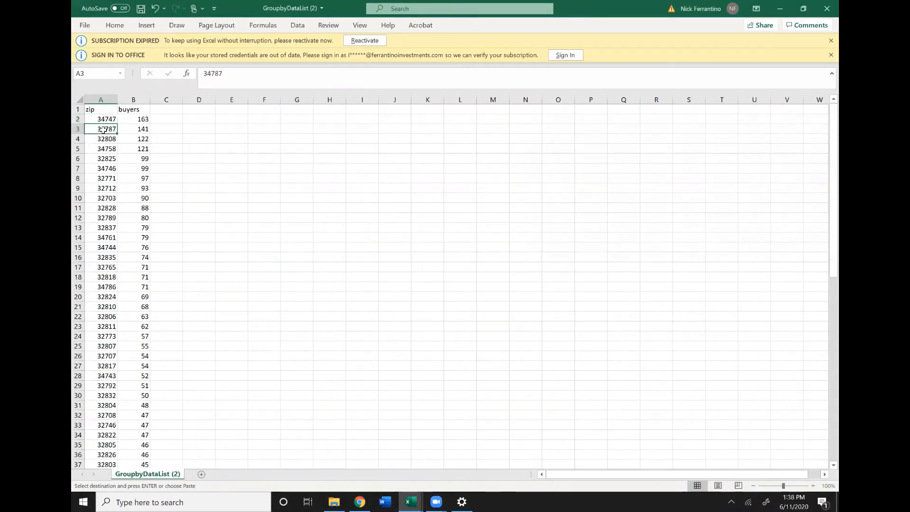
key(ctrl+c)
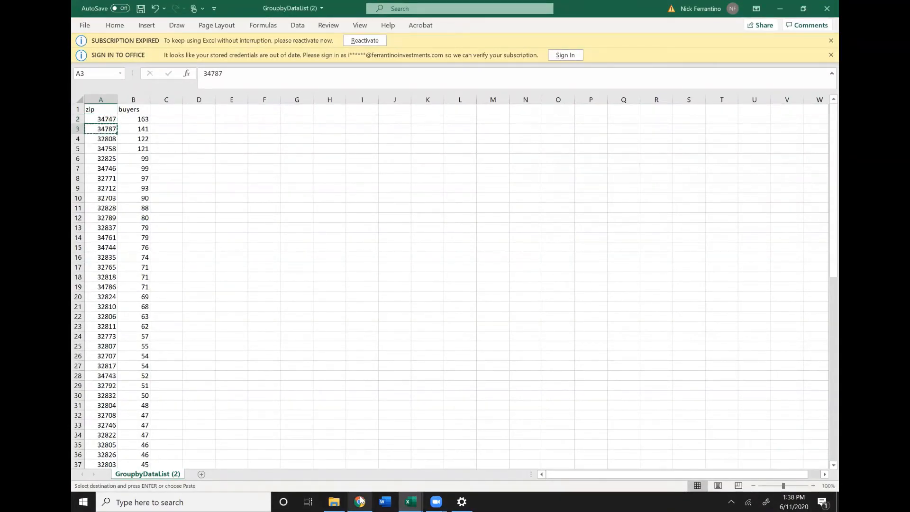
- Return to PropStream in Chrome and replace the searched location with the copied zip code, running the search for 34787, FL
click(360, 501)
click(138, 64)
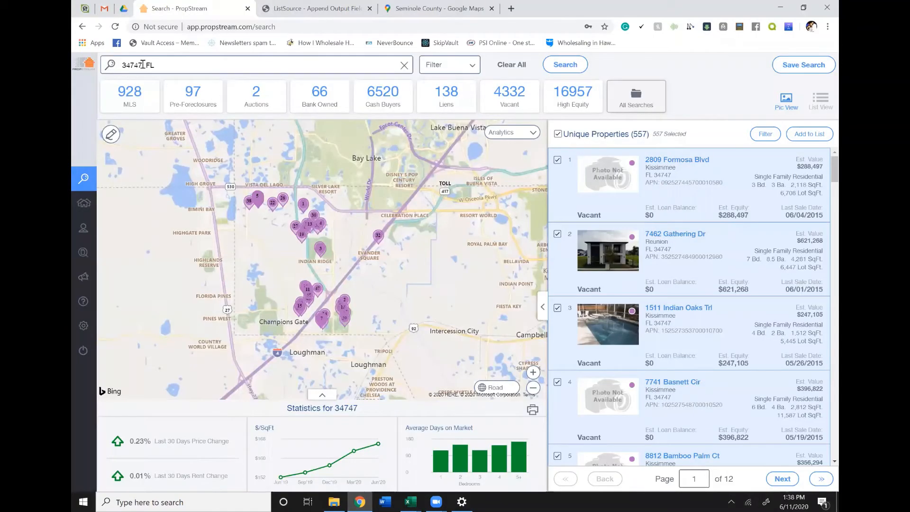
right_click(107, 65)
click(217, 58)
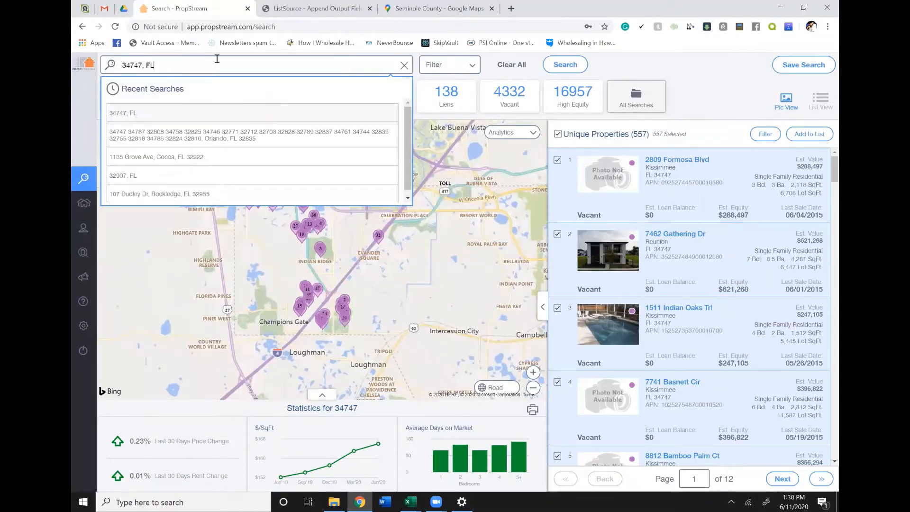
triple_click(217, 58)
key(ctrl+v)
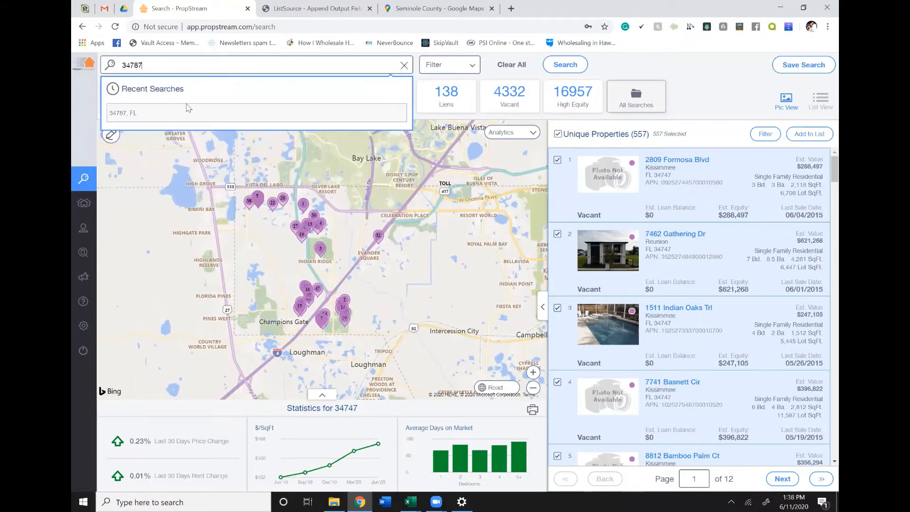
click(179, 117)
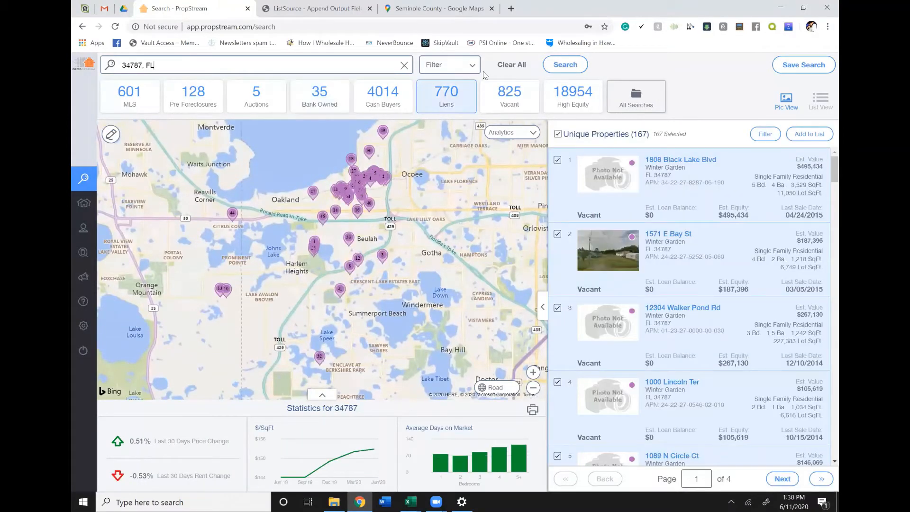
- Review the filters applied to the 34787 search, including the property characteristics, and close the search options
click(453, 71)
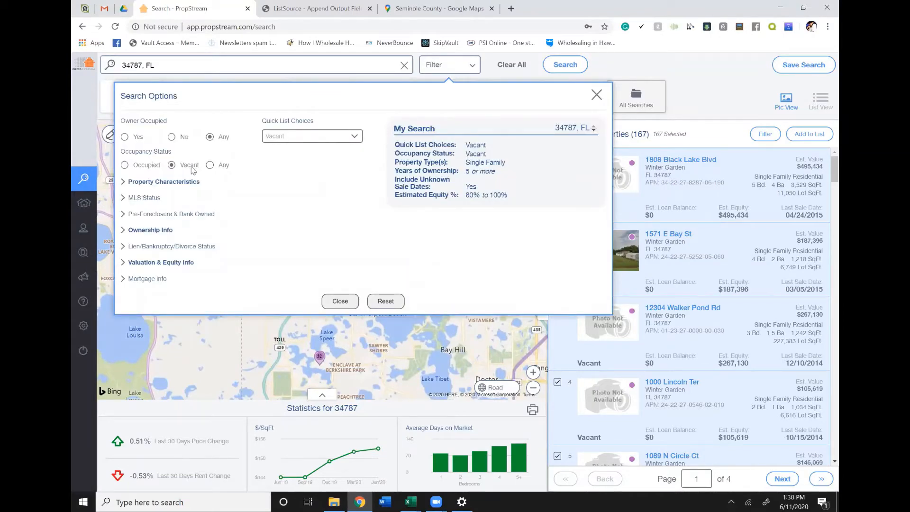
click(165, 185)
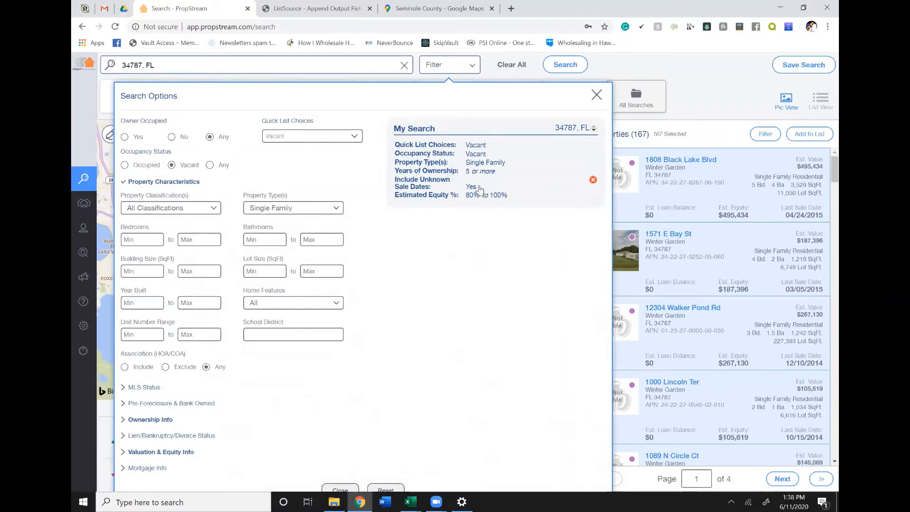
click(623, 70)
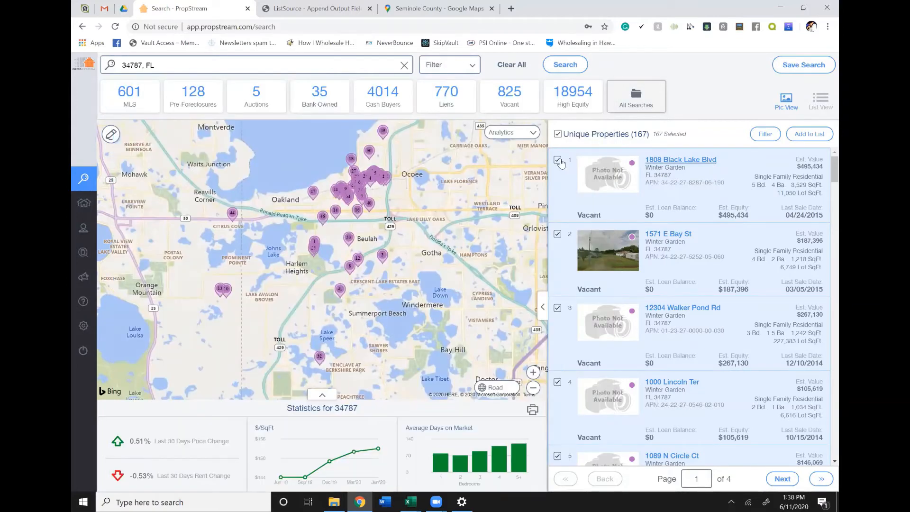
- Add the selected 34787 properties to the existing marketing list "Orlando Hot Zips High equity Vacant 5+ years"
click(813, 134)
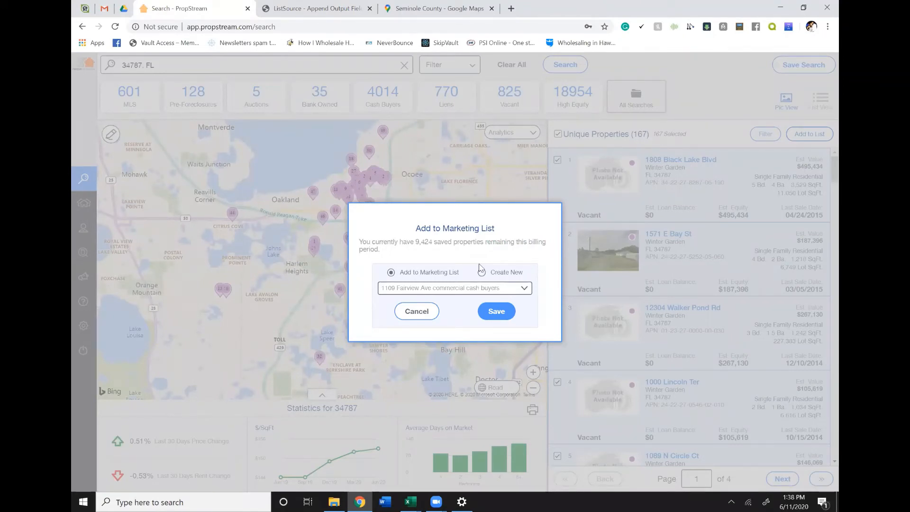
click(464, 288)
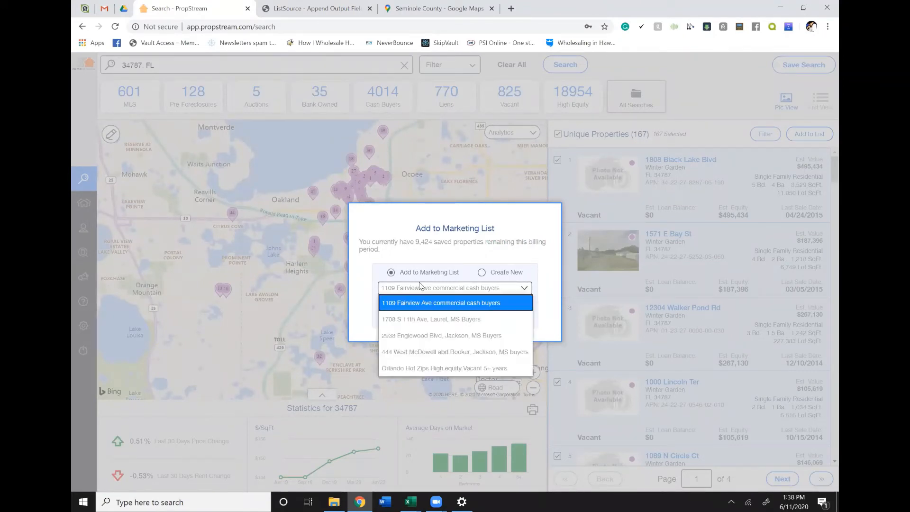
click(416, 369)
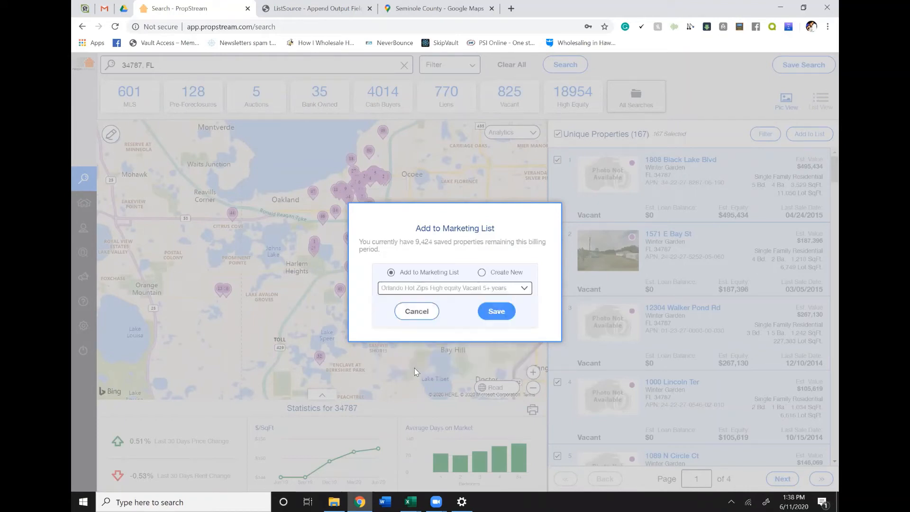
click(499, 314)
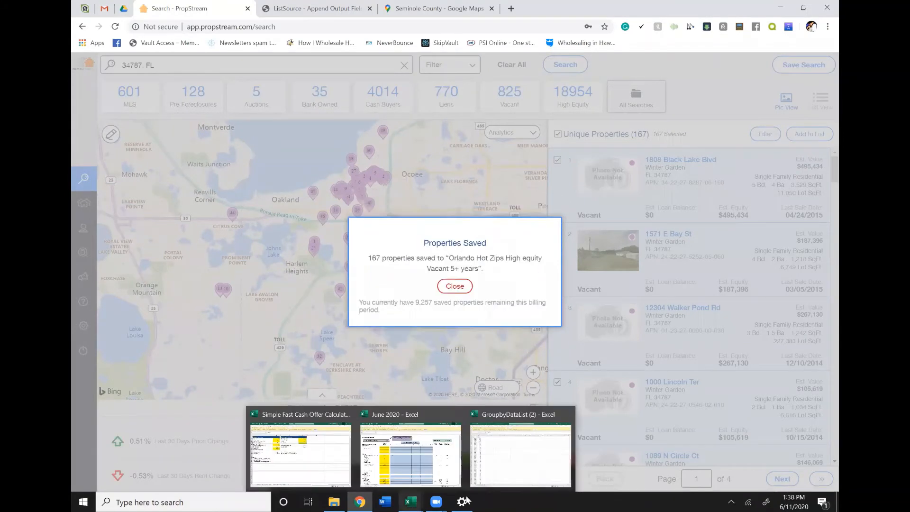
- Switch back to the GroupbyDataList (2) workbook in Excel and copy the third zip code, 32808, from cell A4
mouse_move(435, 501)
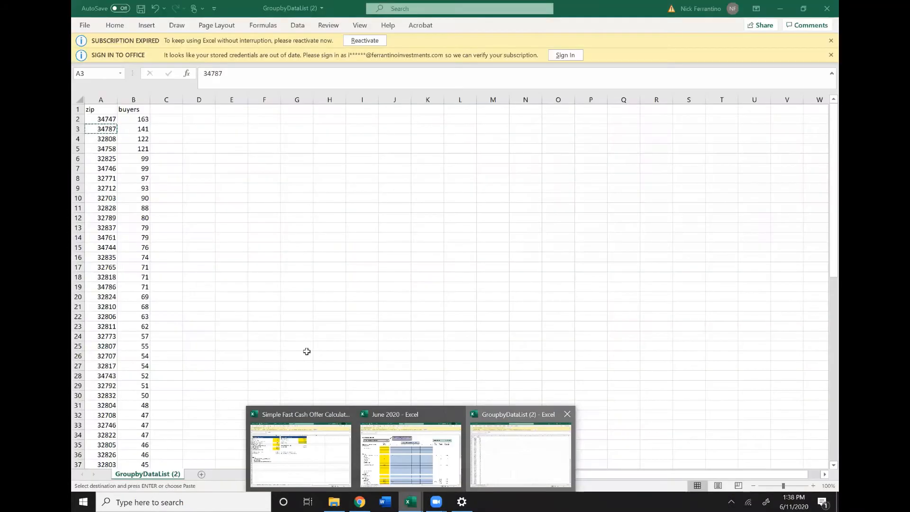
click(512, 458)
click(93, 140)
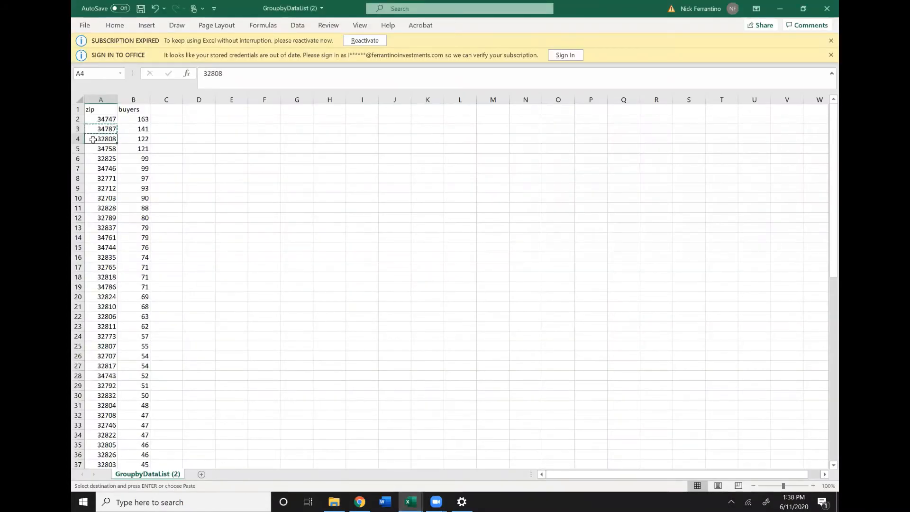
key(ctrl+c)
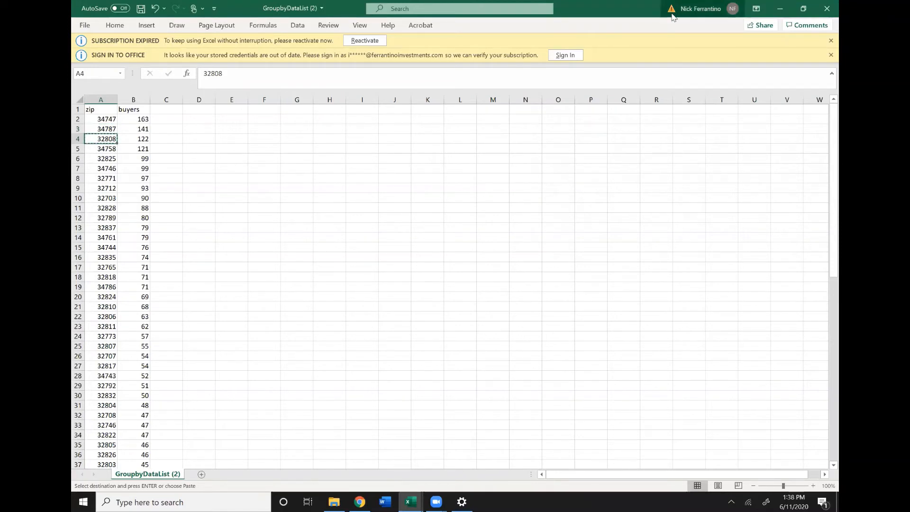
- Return to PropStream in Chrome, dismiss the saved-properties confirmation, and search for properties in 32808, FL
click(360, 502)
click(455, 286)
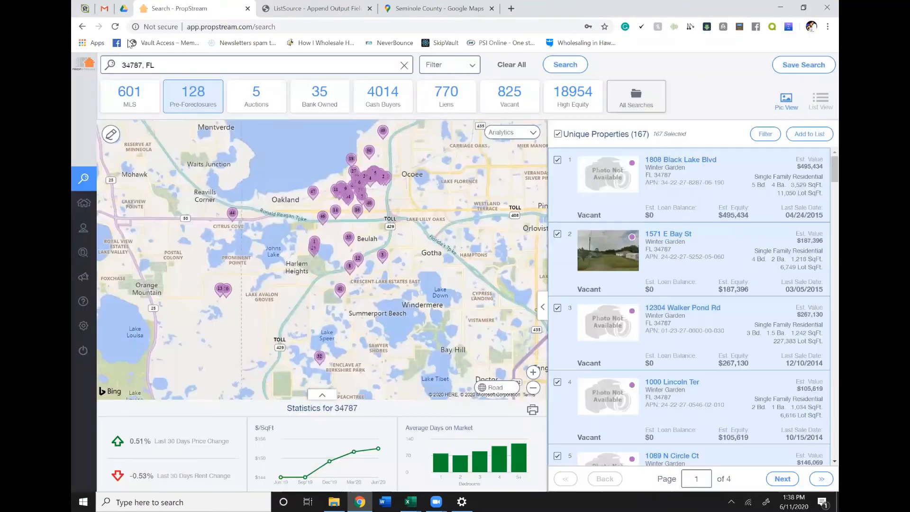
click(156, 66)
key(ctrl+a)
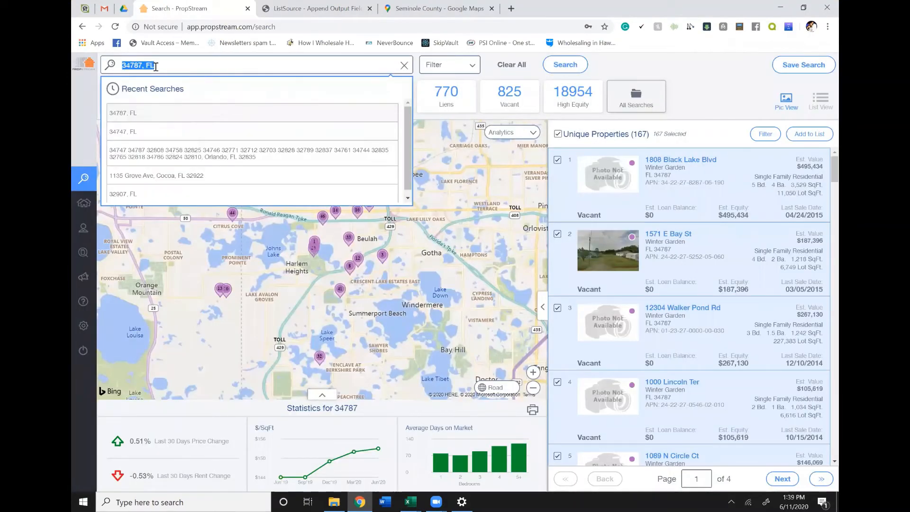
text(32808)
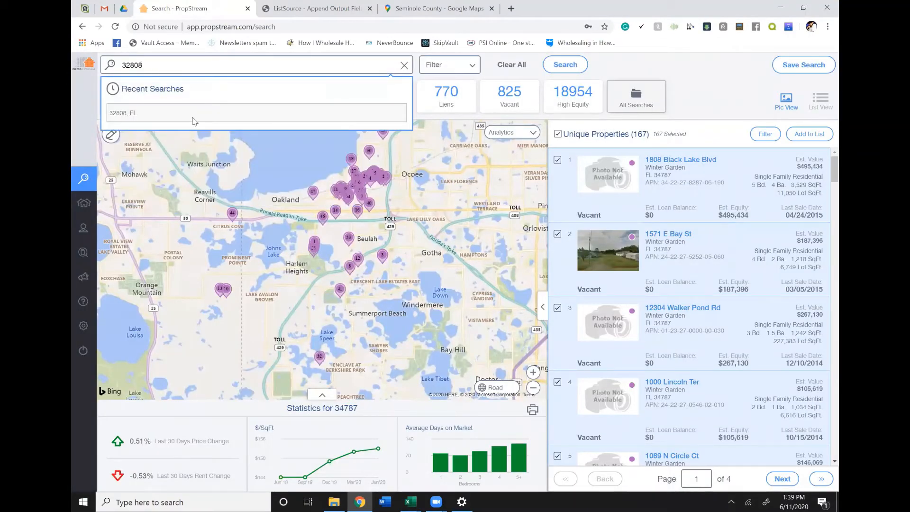
click(198, 114)
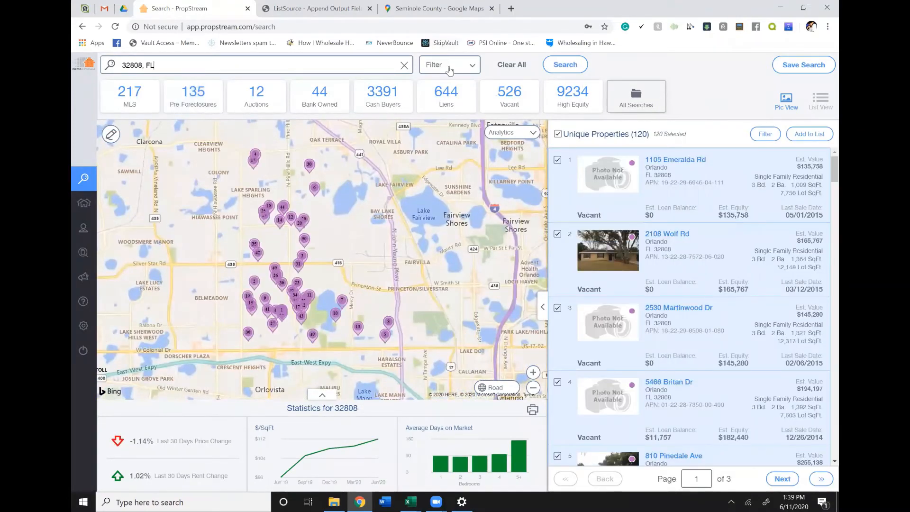
- Check the filters applied to the 32808 search and add the selected properties to the existing marketing list "Orlando Hot Zips High equity Vacant 5+ years"
click(448, 68)
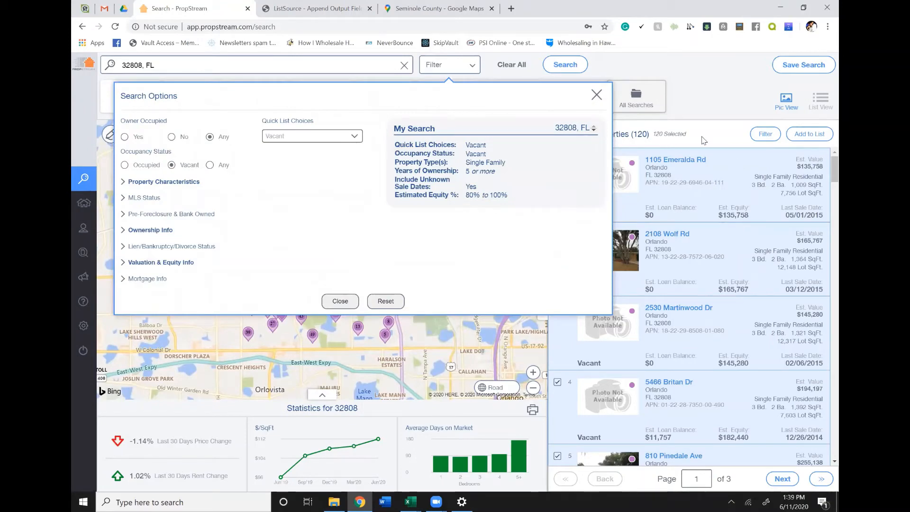
click(676, 135)
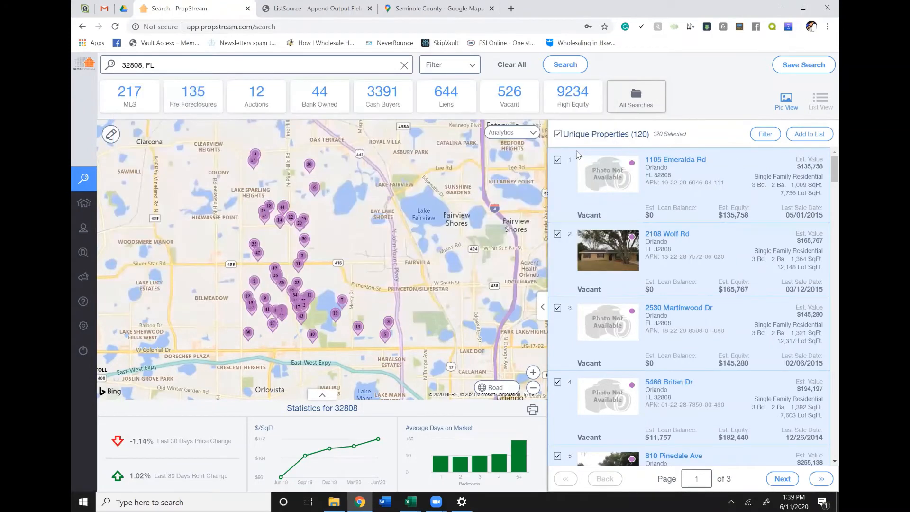
click(810, 137)
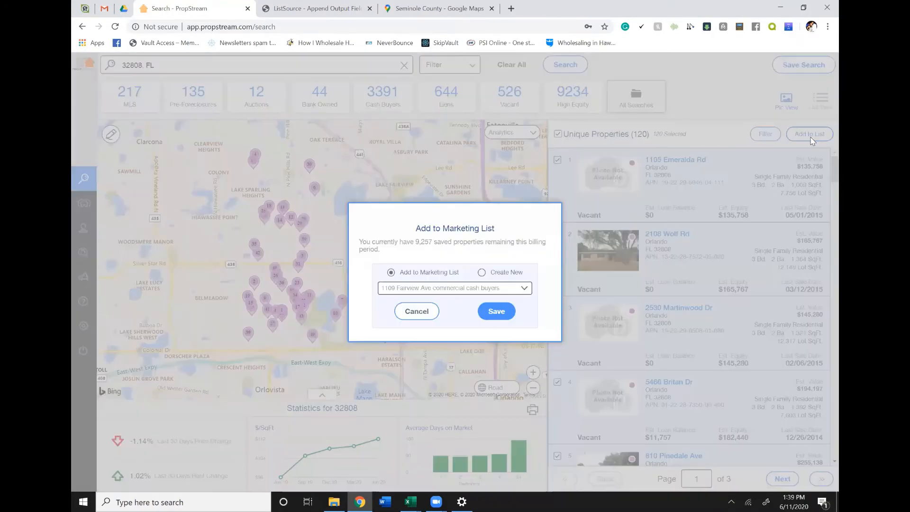
click(510, 290)
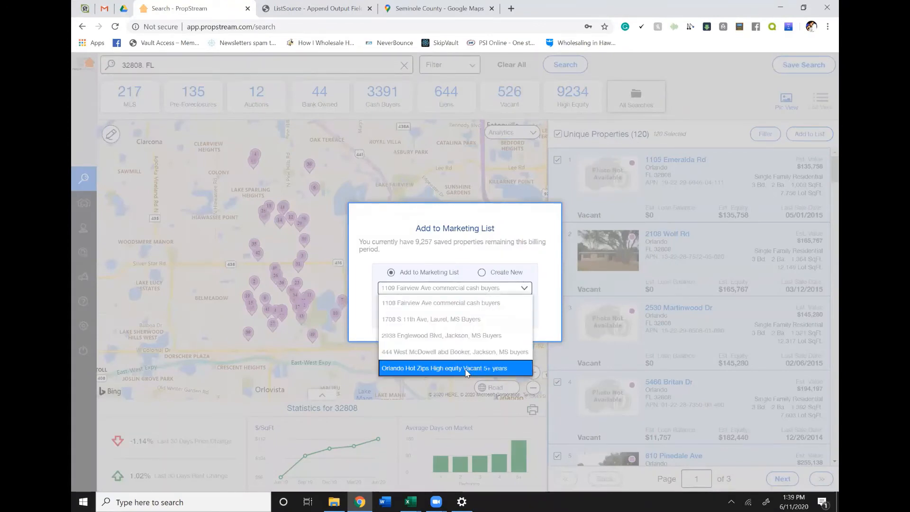
click(468, 370)
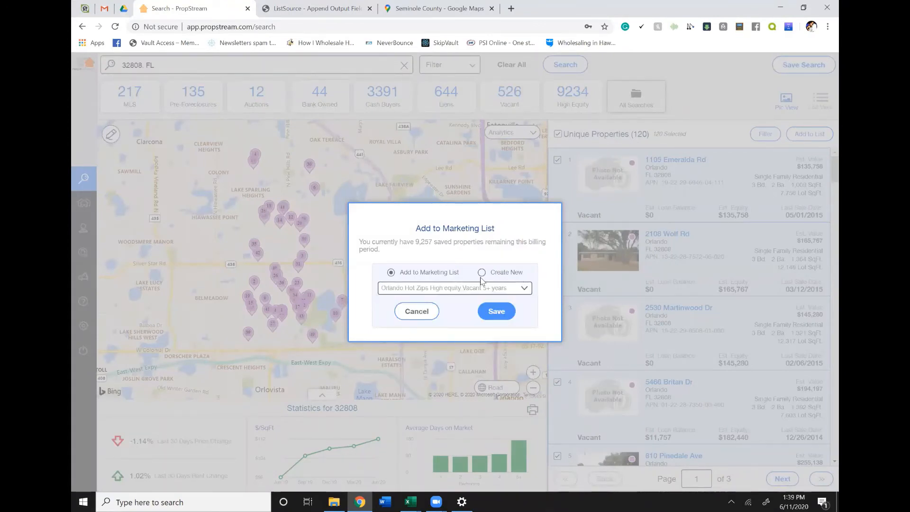
click(497, 313)
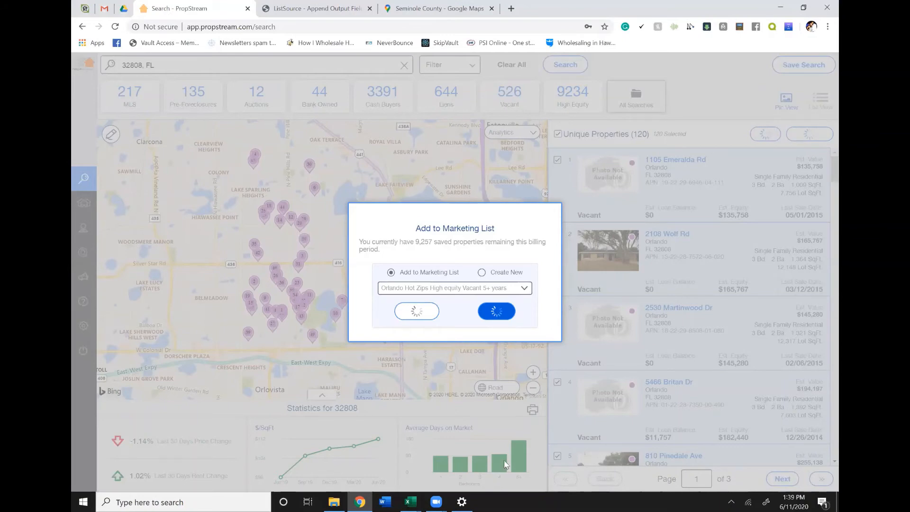
- Switch to the GroupbyDataList (2) workbook in Excel and copy the zip code 34758 from cell A5
mouse_move(410, 502)
click(522, 457)
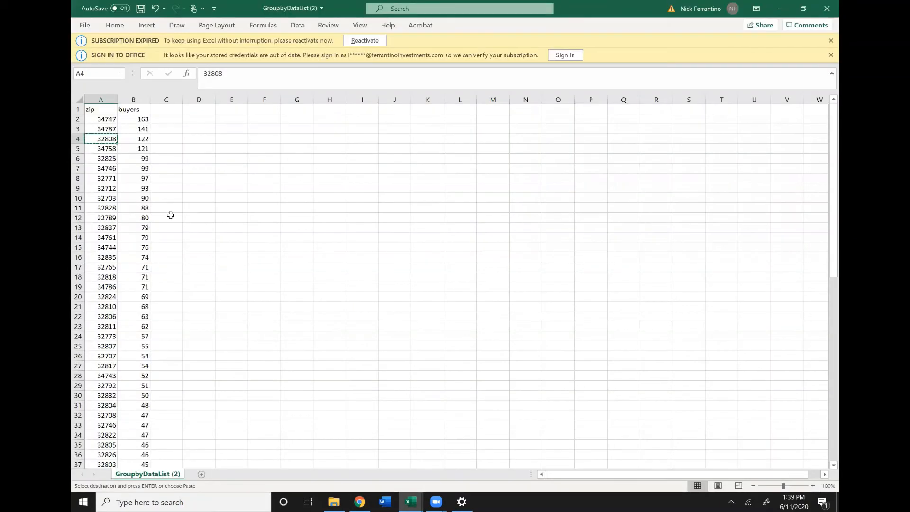
click(104, 149)
key(ctrl+c)
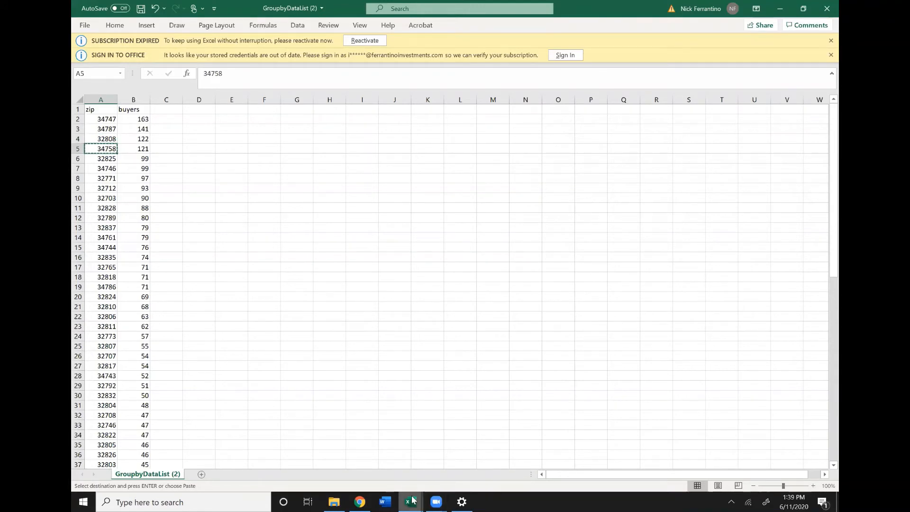
- Return to PropStream in Chrome, dismiss the saved-properties confirmation, and search for properties in 34758, FL
mouse_move(411, 500)
mouse_move(315, 464)
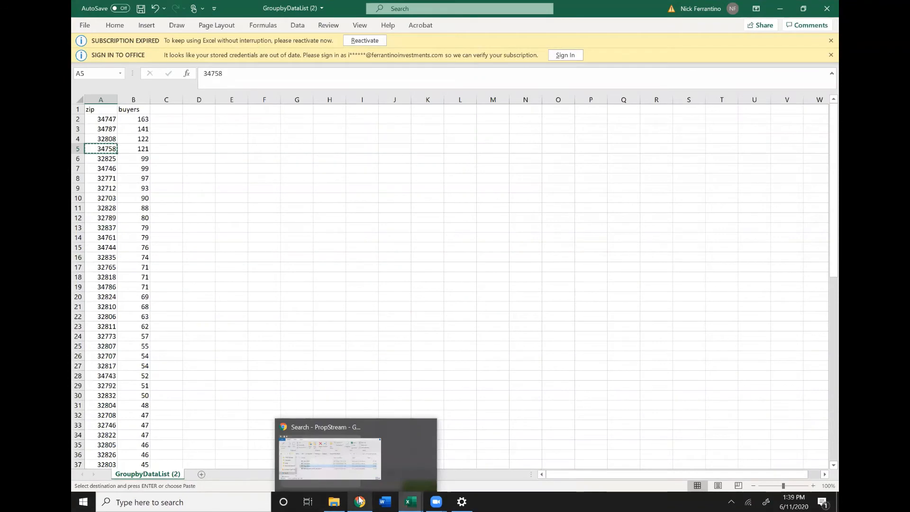
click(360, 501)
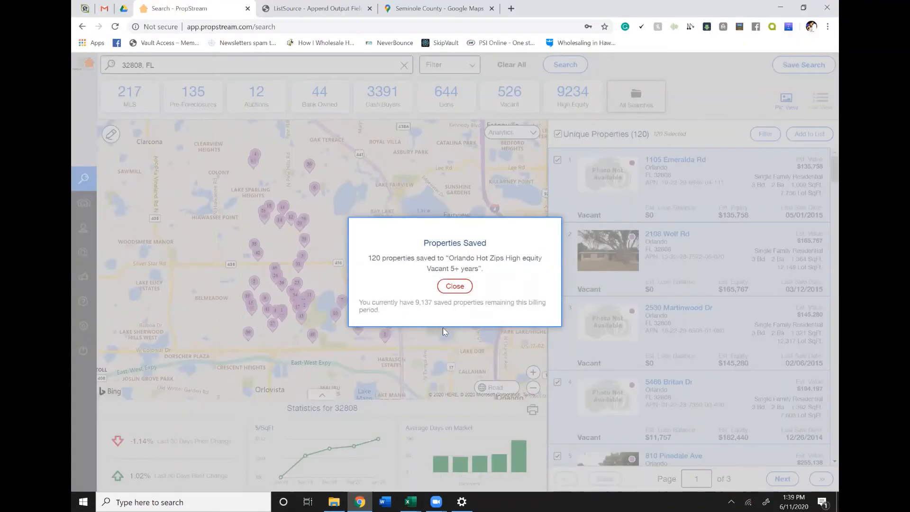
click(455, 286)
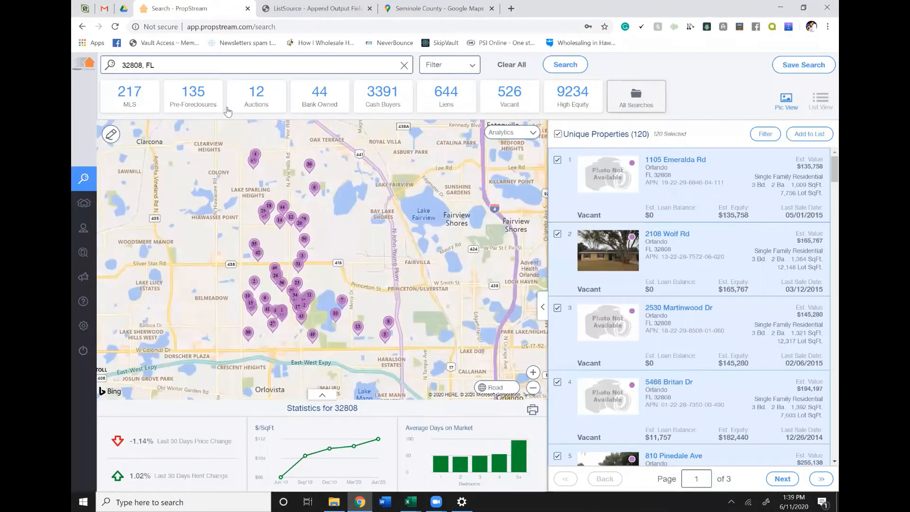
click(172, 64)
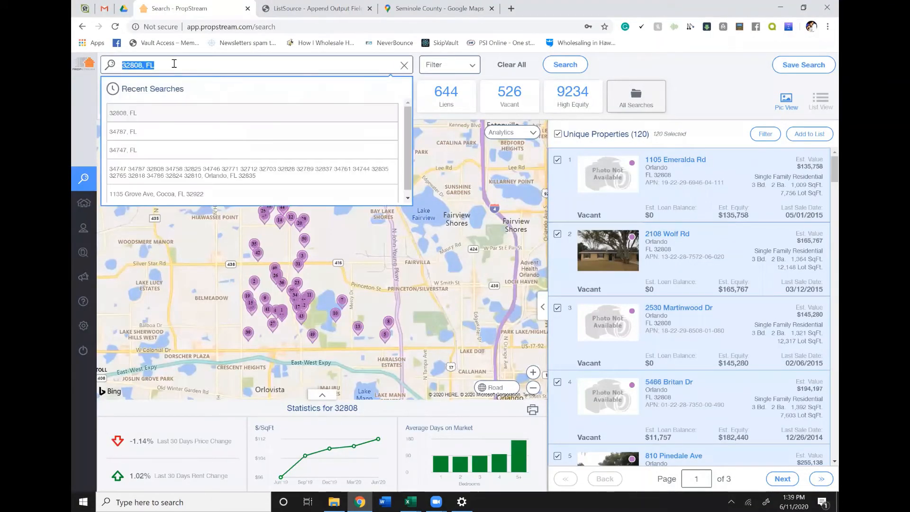
text(34758)
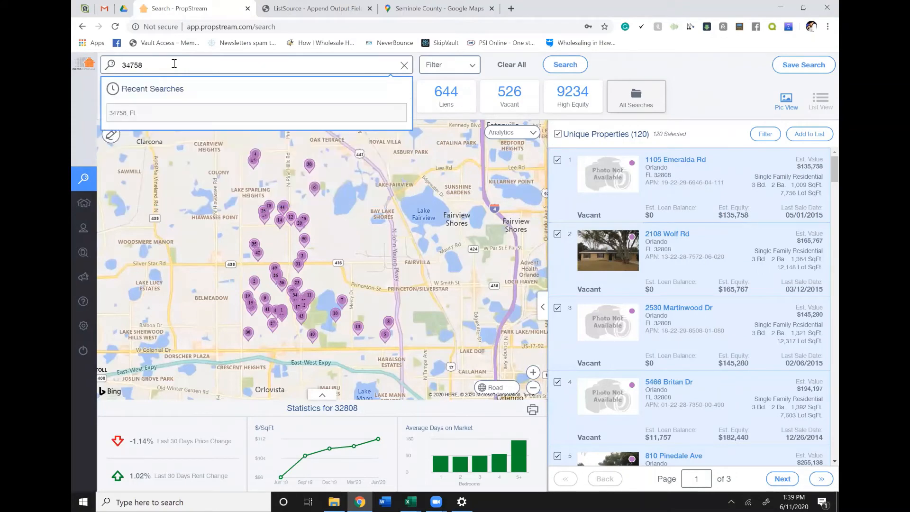
click(142, 115)
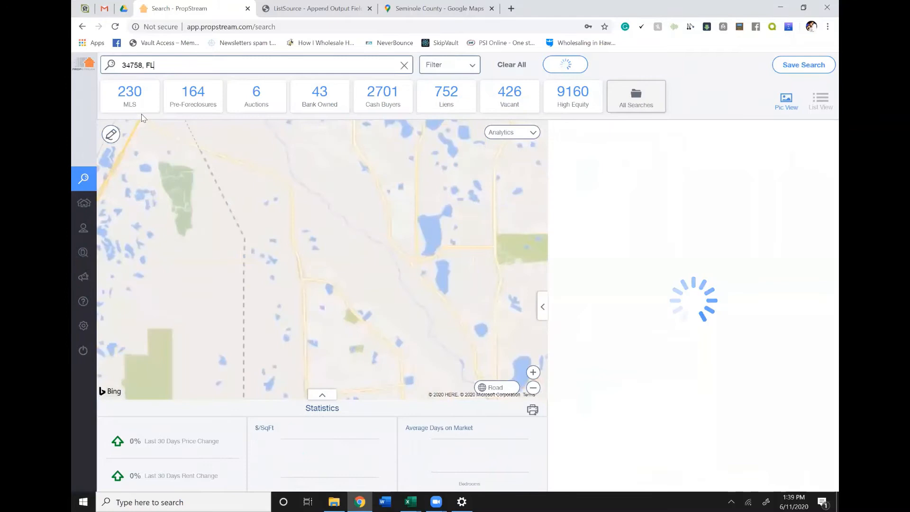
- Check the 34758 search filters, save the selected properties to the marketing list "Orlando Hot Zips High equity Vacant 5+ years", and dismiss the confirmation
click(443, 67)
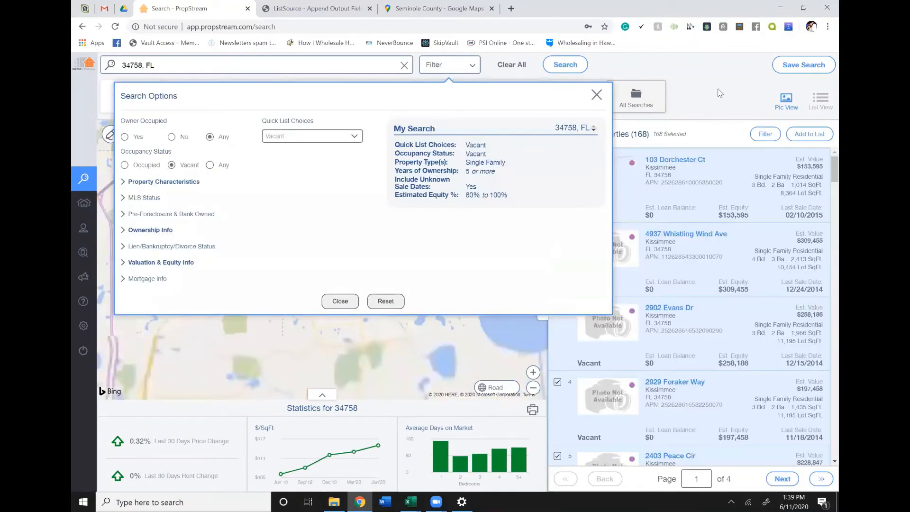
click(702, 89)
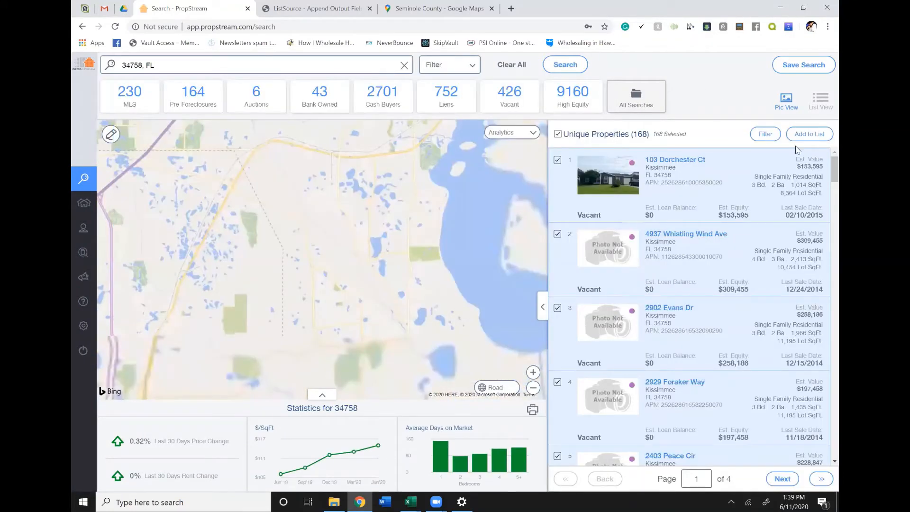
click(807, 137)
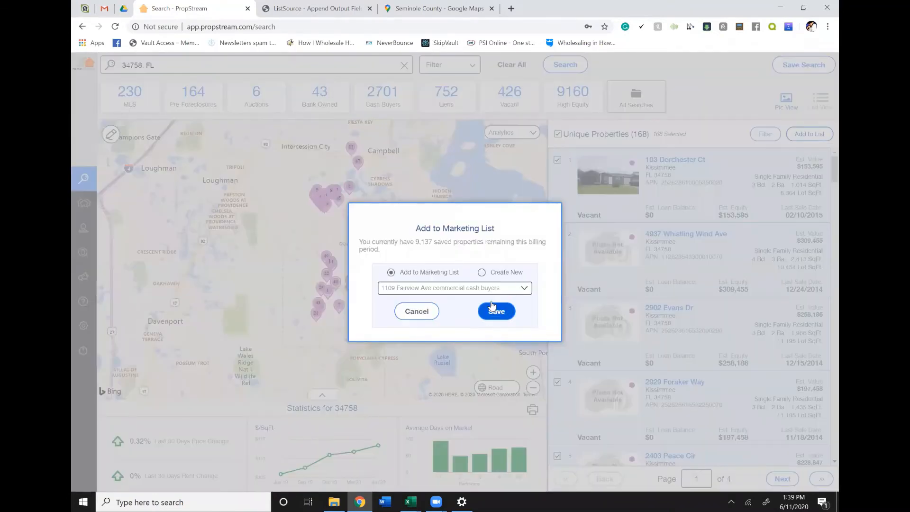
click(501, 289)
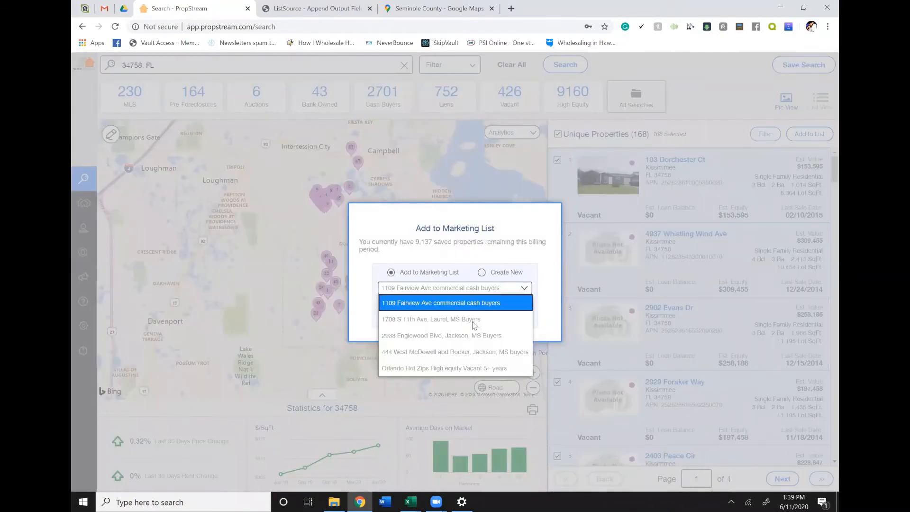
click(437, 368)
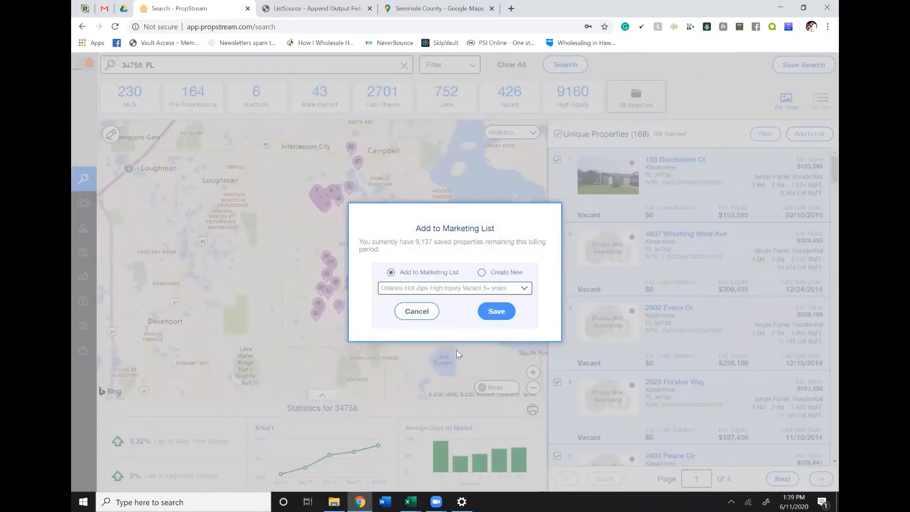
click(504, 311)
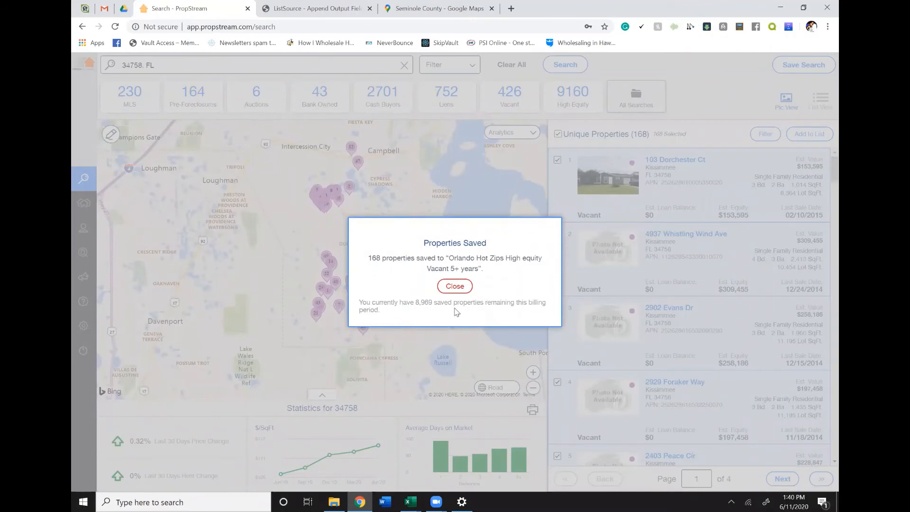
click(466, 287)
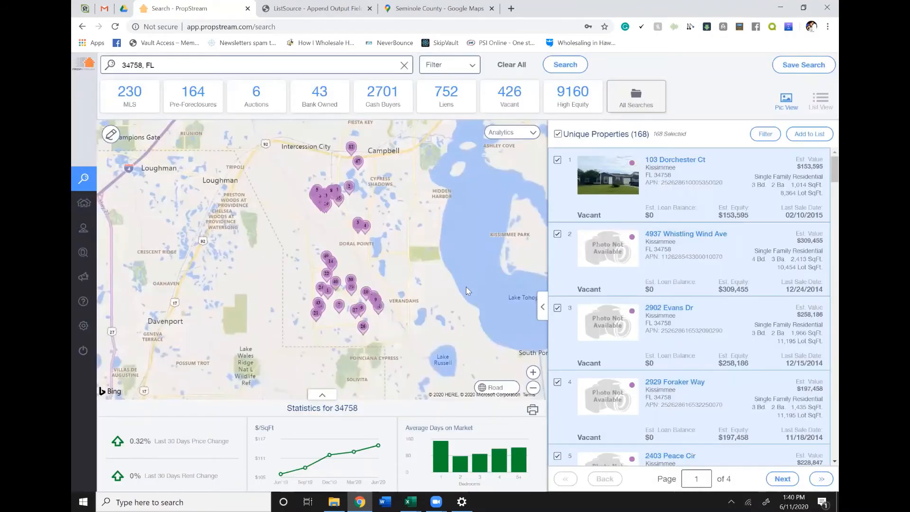
- Switch to the GroupbyDataList (2) workbook in Excel and select the next zip code, 32825, in cell A6
click(410, 501)
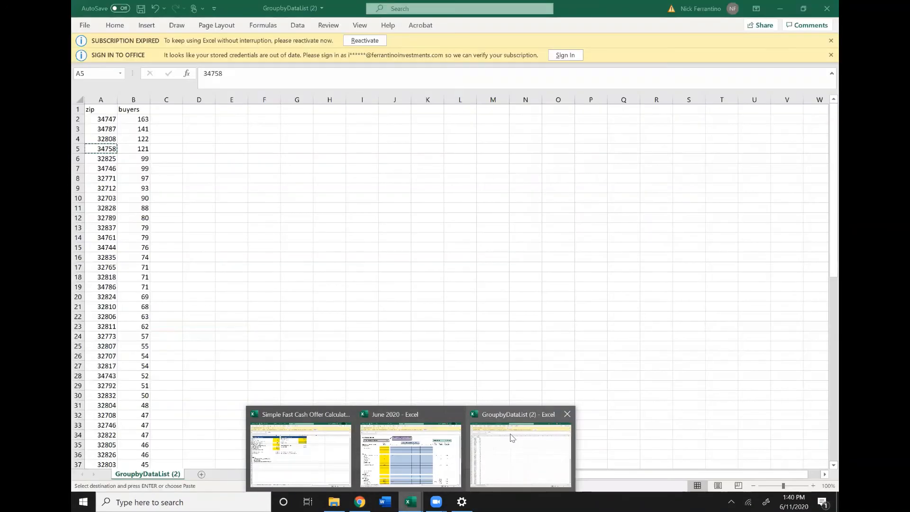
click(511, 437)
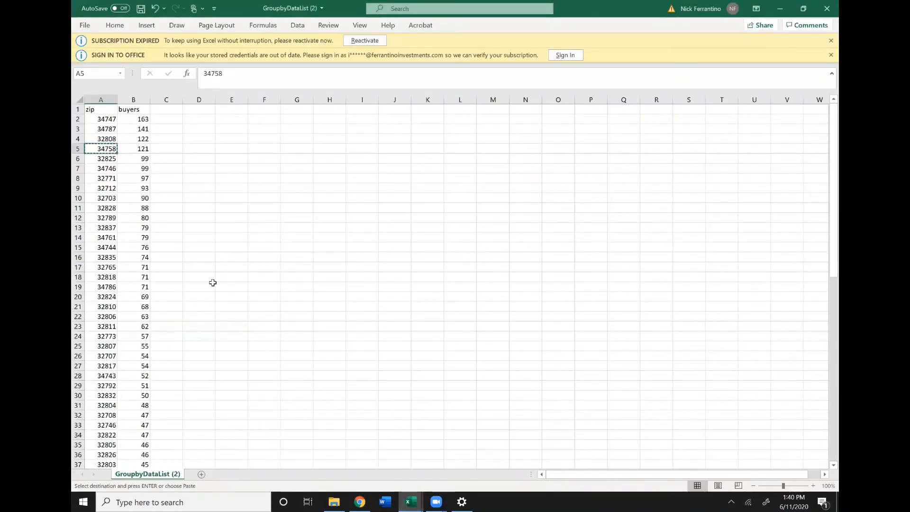
key(Down)
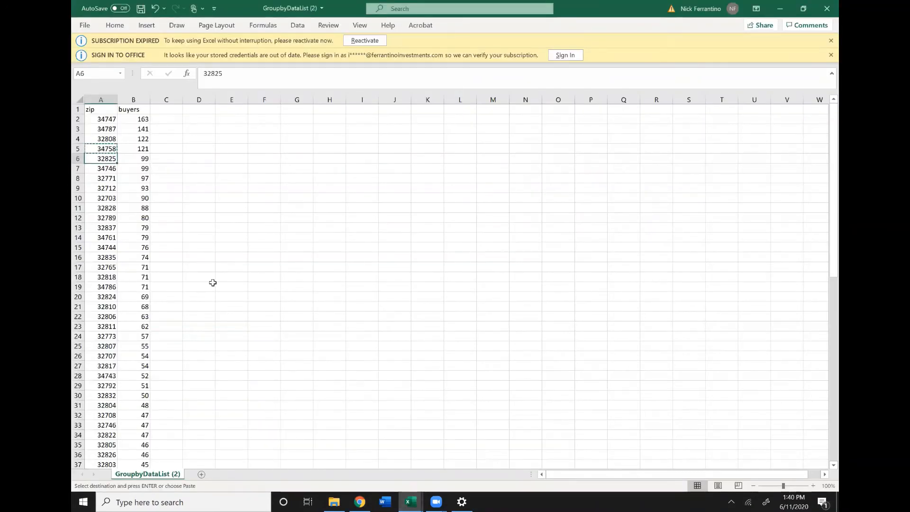
- Return to PropStream in Chrome and replace the searched location with 32825, FL
click(360, 502)
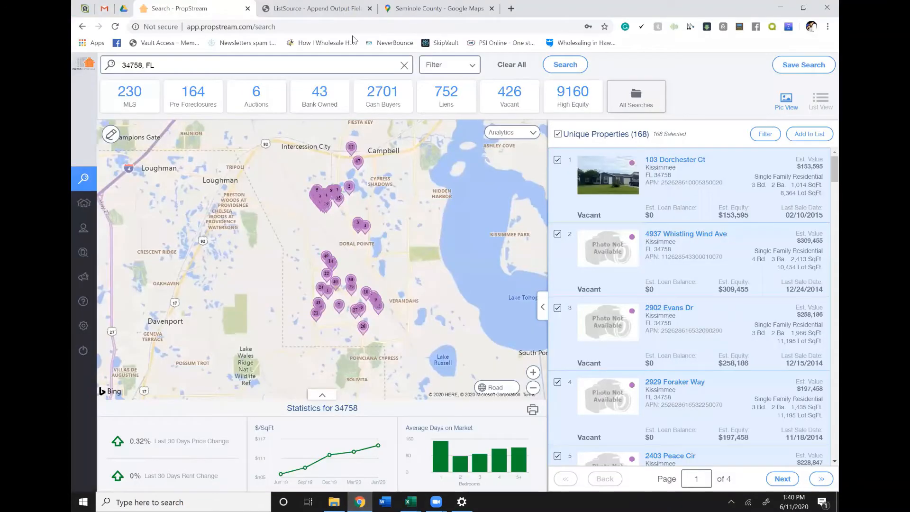
click(297, 66)
key(ctrl+a)
text(32825)
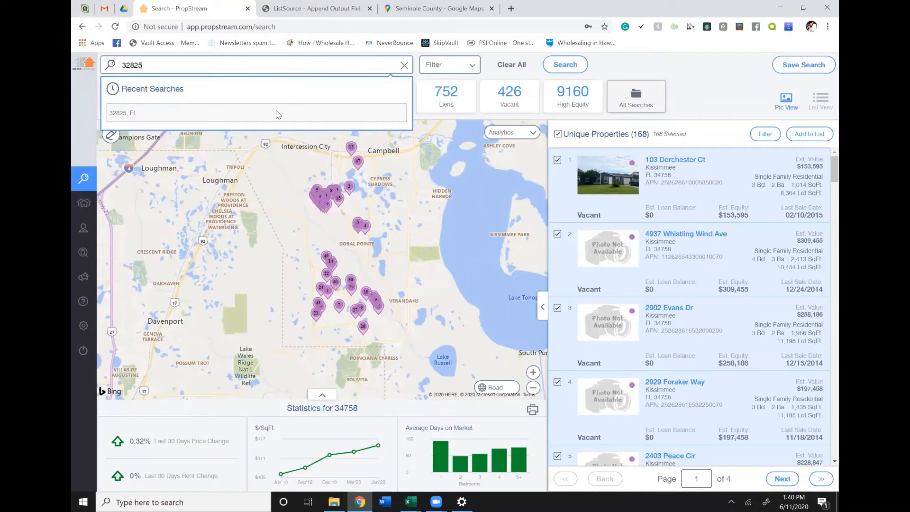
click(277, 116)
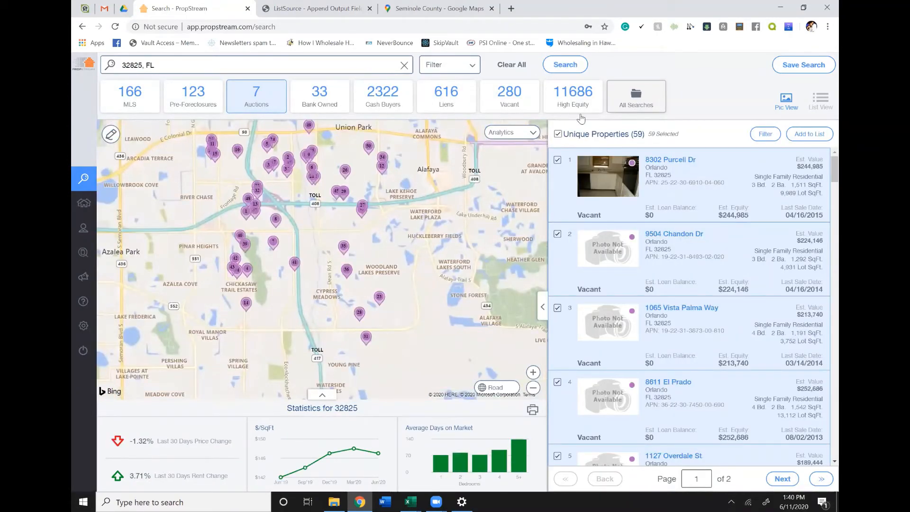
- Add the selected 32825 properties to the marketing list "Orlando Hot Zips High equity Vacant 5+ years" and switch back to the GroupbyDataList (2) workbook in Excel
click(821, 135)
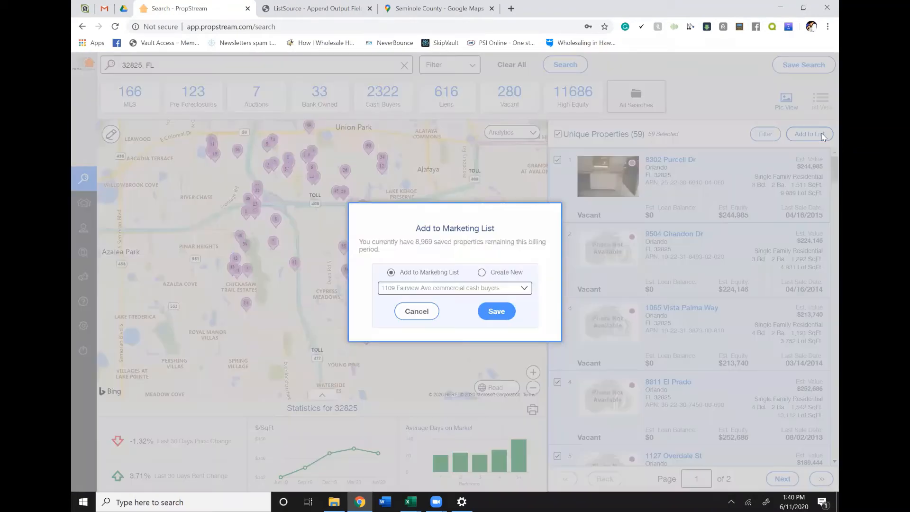
click(487, 288)
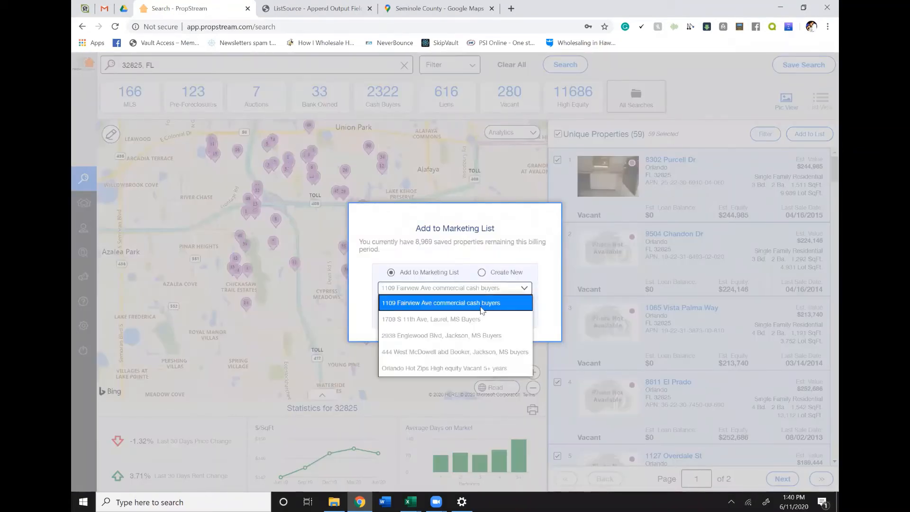
click(474, 367)
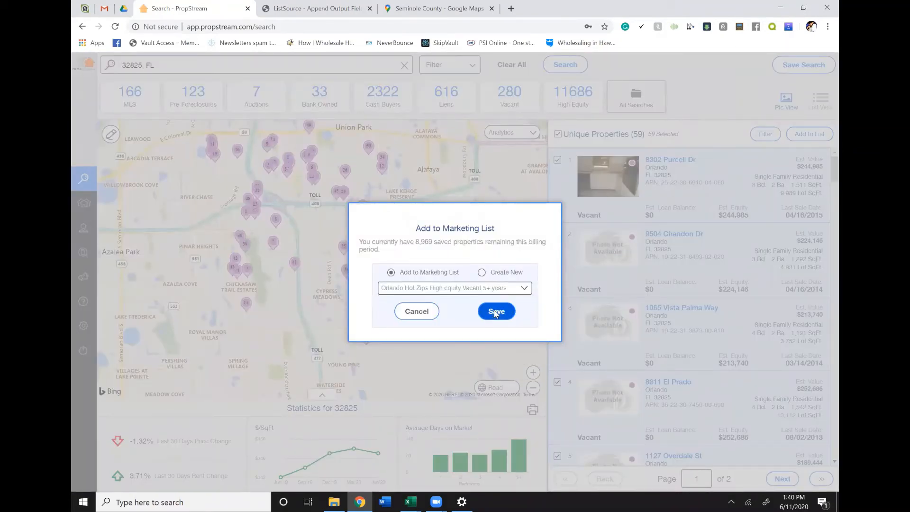
click(495, 313)
mouse_move(406, 498)
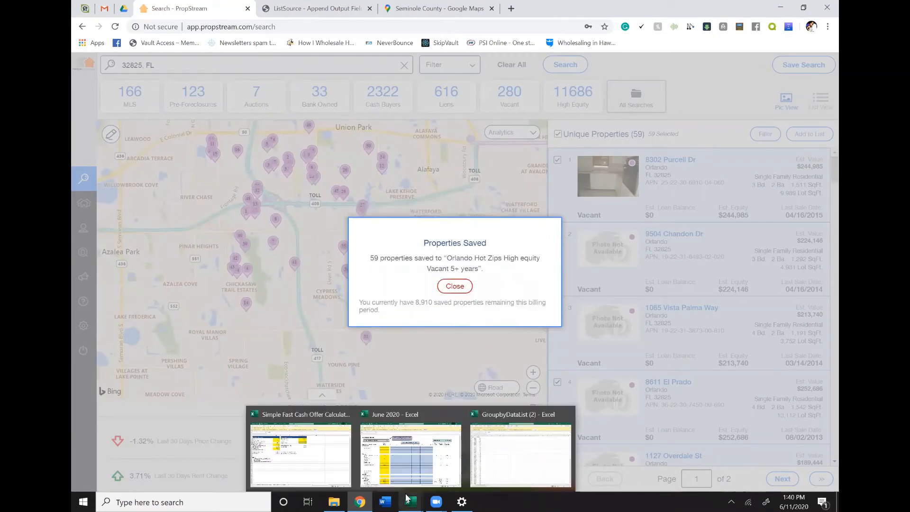
click(525, 455)
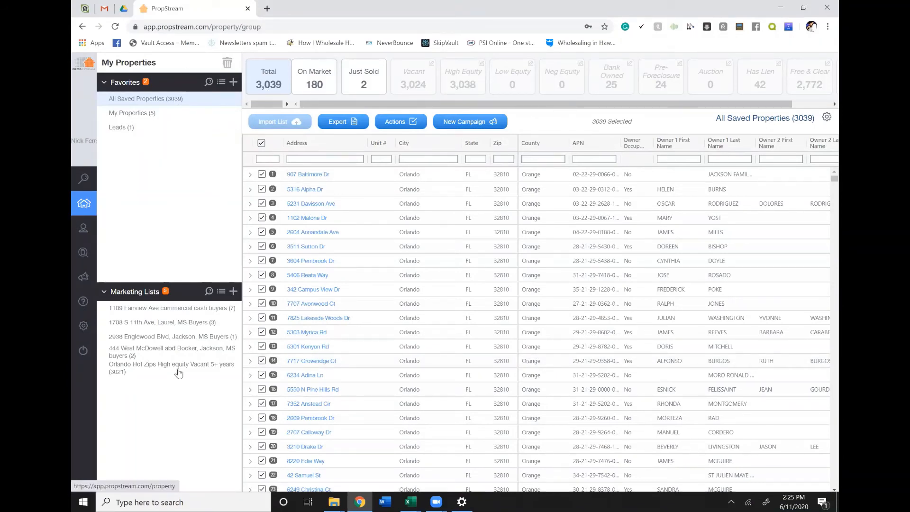
- Open the saved marketing list "Orlando Hot Zips High equity Vacant 5+ years" in PropStream and select its first 1000 properties
click(151, 368)
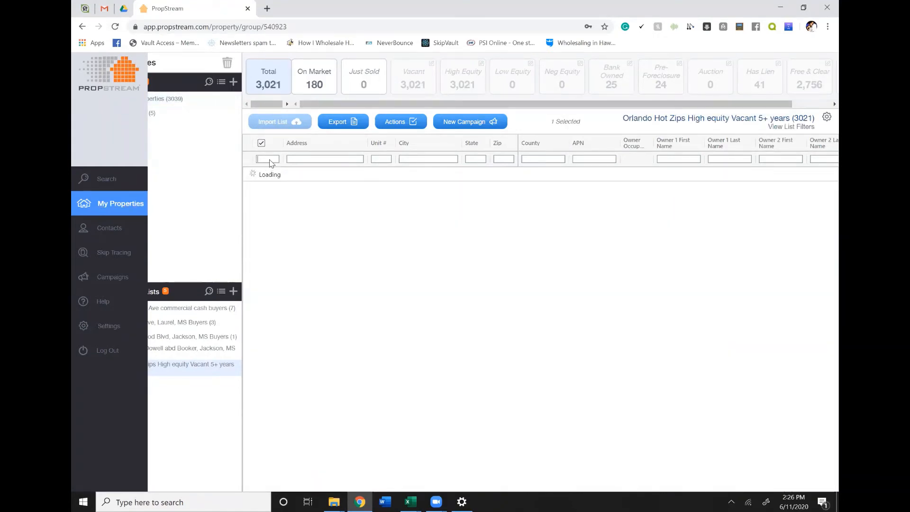
click(270, 160)
text(1000)
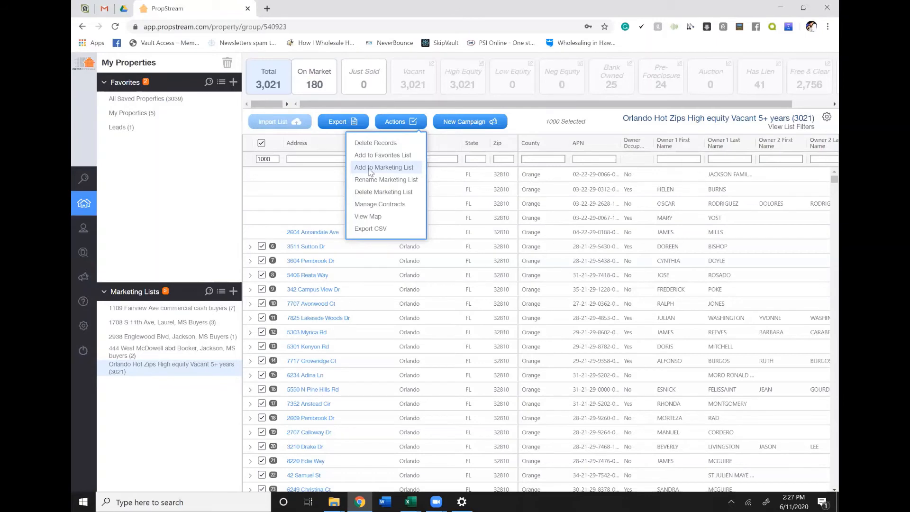
- Save the selected 1000 properties to a new marketing list named "Orlando Hot Zips High equity Vacant 5+ years first 1000"
click(371, 169)
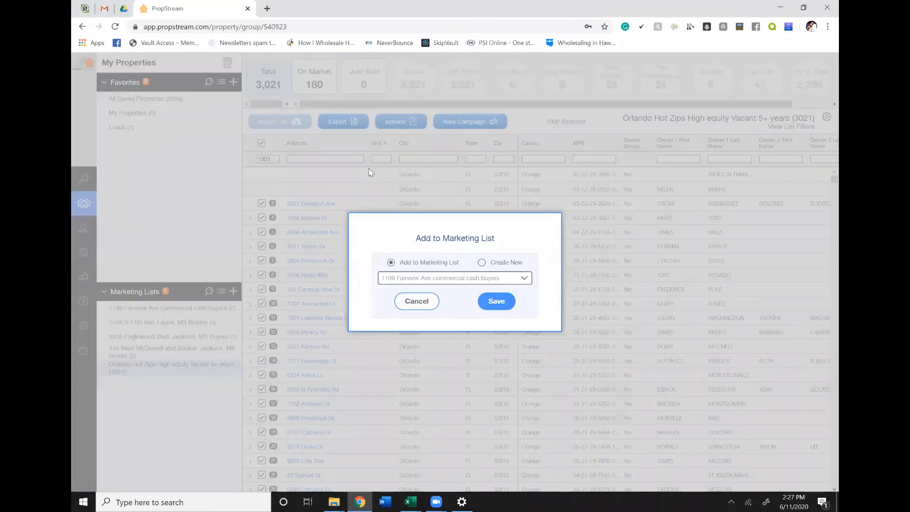
click(482, 263)
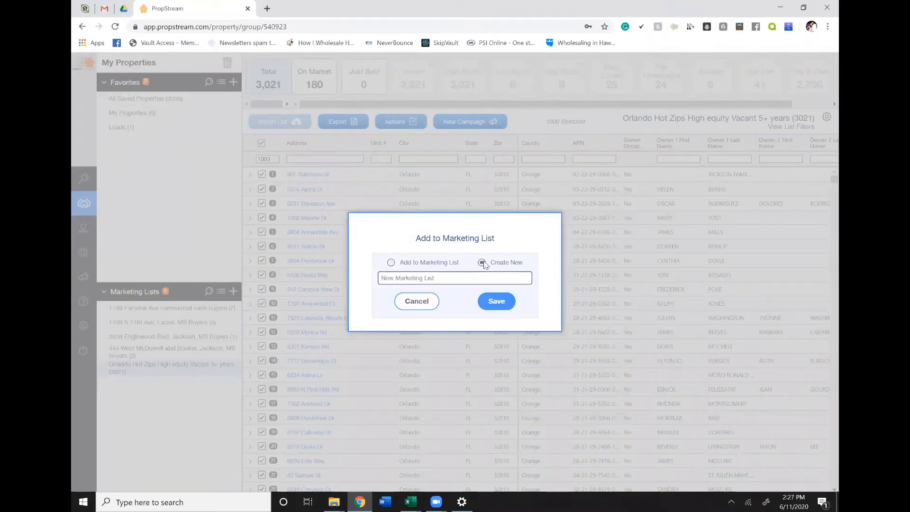
click(464, 283)
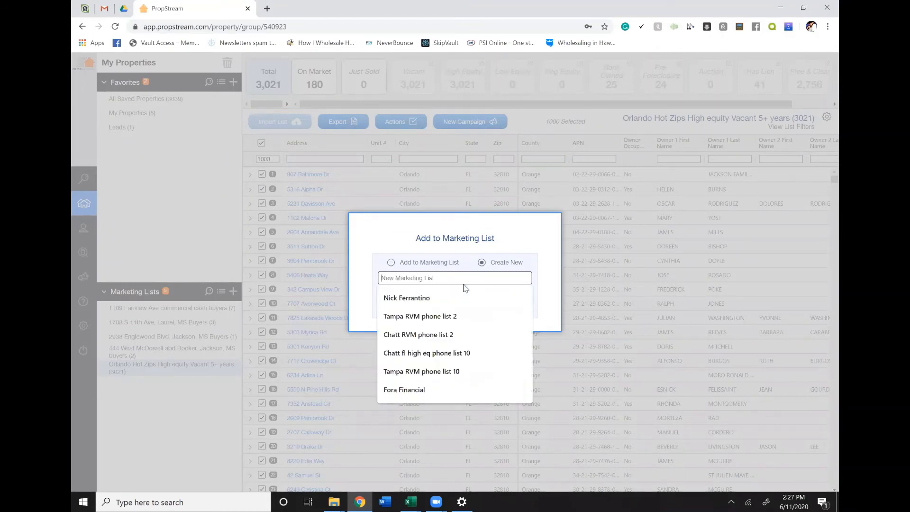
text(o)
click(456, 314)
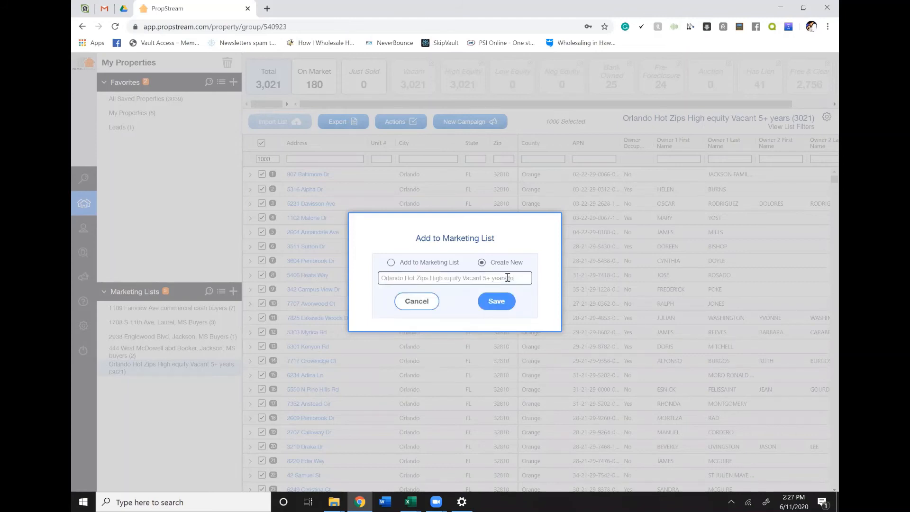
text(forst 1000)
right_click(507, 280)
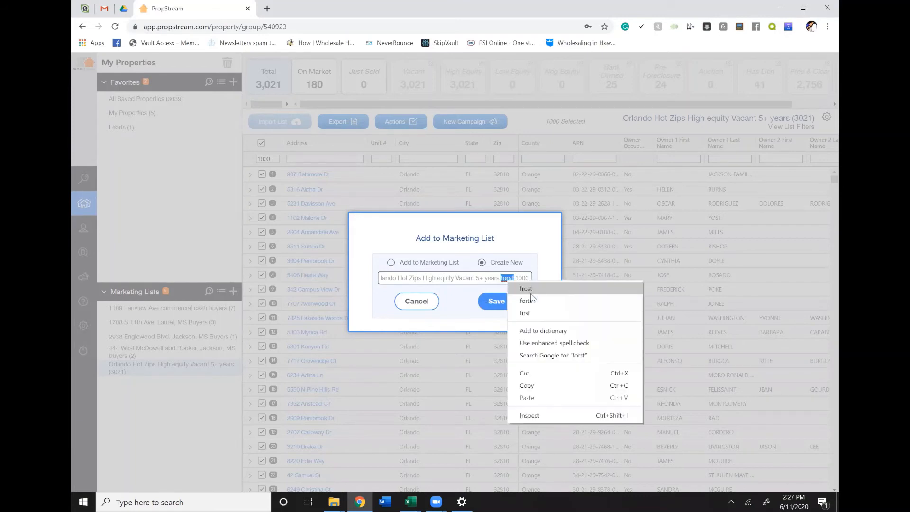
click(508, 311)
click(504, 306)
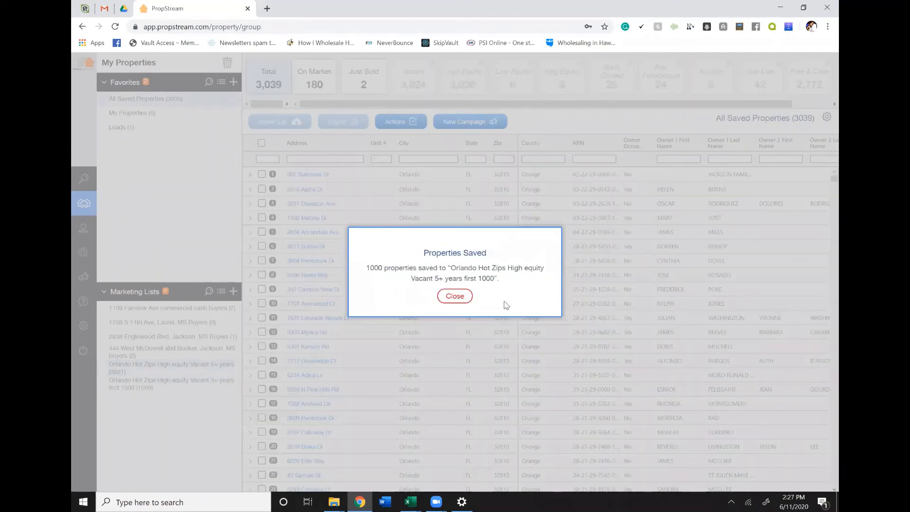
click(439, 297)
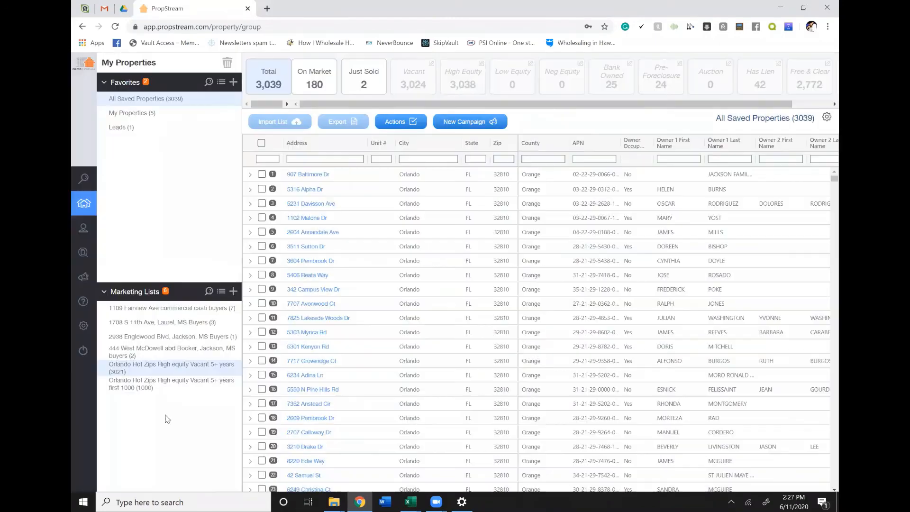
- Start a phones-only skip trace and add all contacts from the "Orlando Hot Zips High equity Vacant 5+ years first 1000" list
click(86, 256)
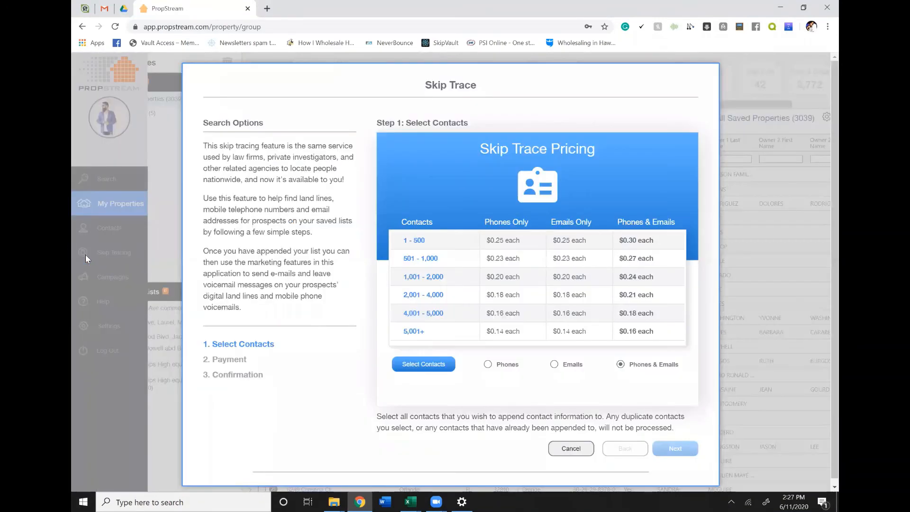
click(488, 368)
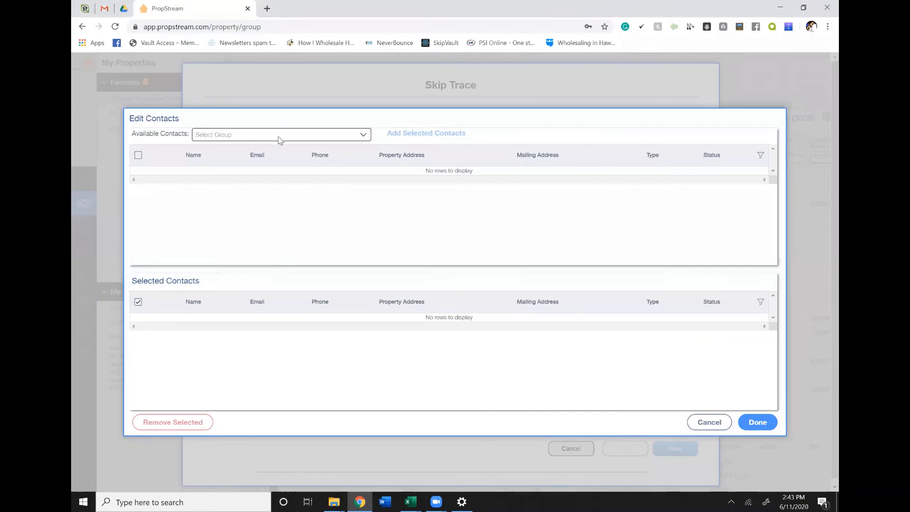
click(279, 137)
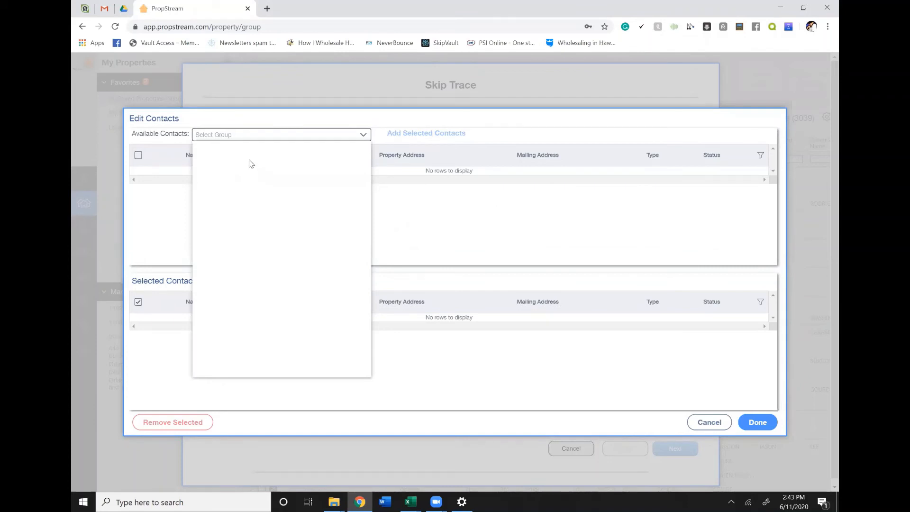
click(238, 137)
click(237, 137)
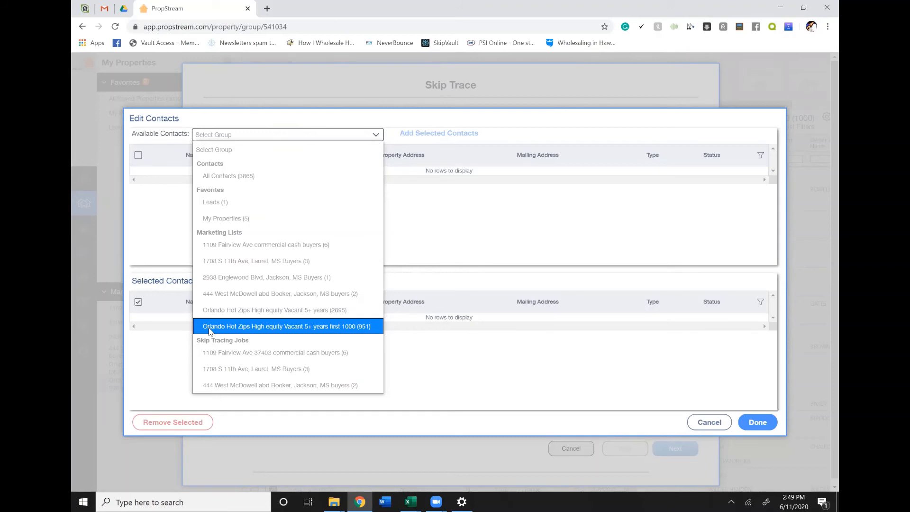
click(367, 326)
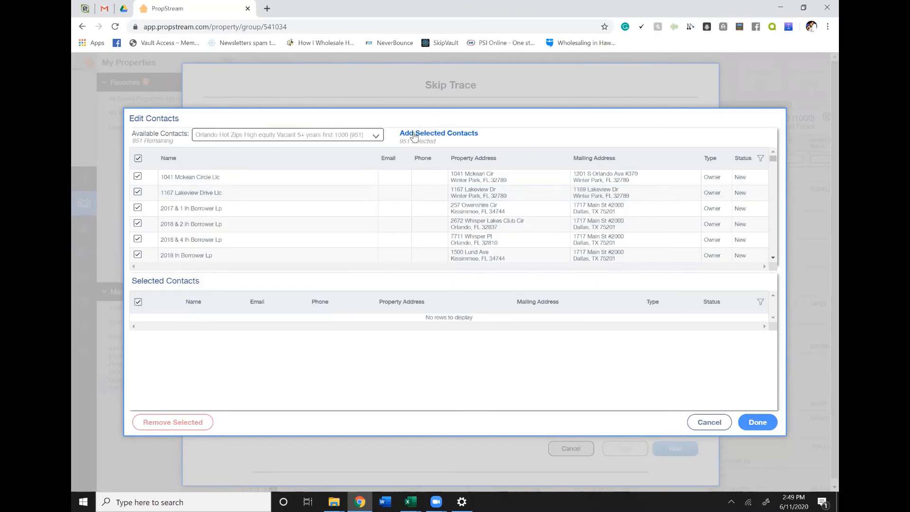
click(475, 142)
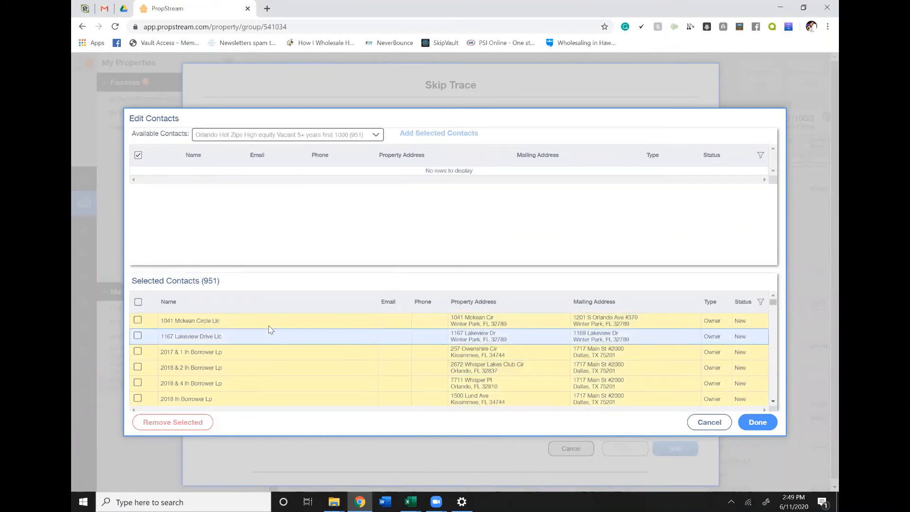
click(758, 422)
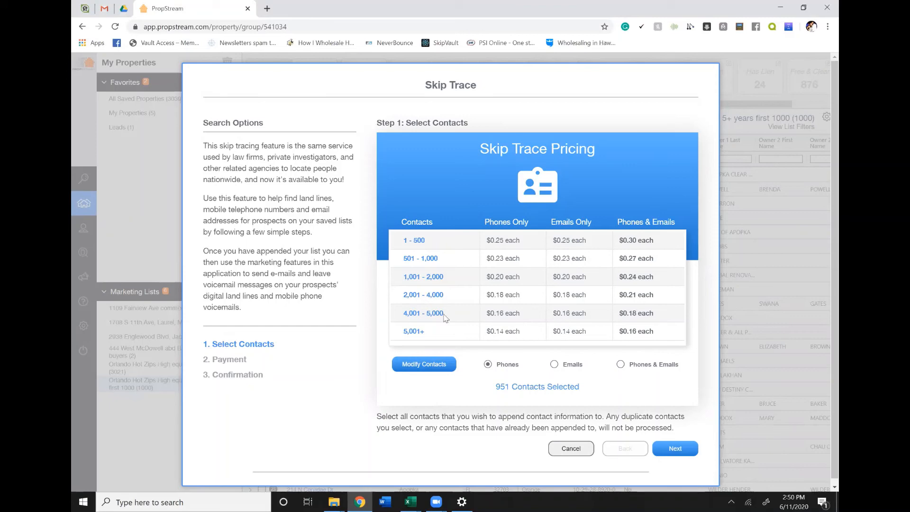
- Reopen the skip trace contact selection and move all available contacts of the first 1000 list into the selected contacts
click(440, 364)
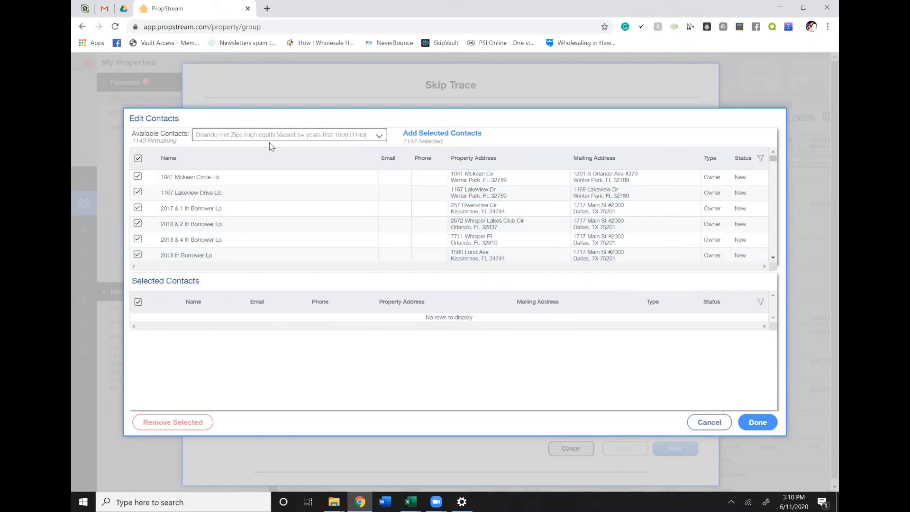
click(430, 137)
click(419, 135)
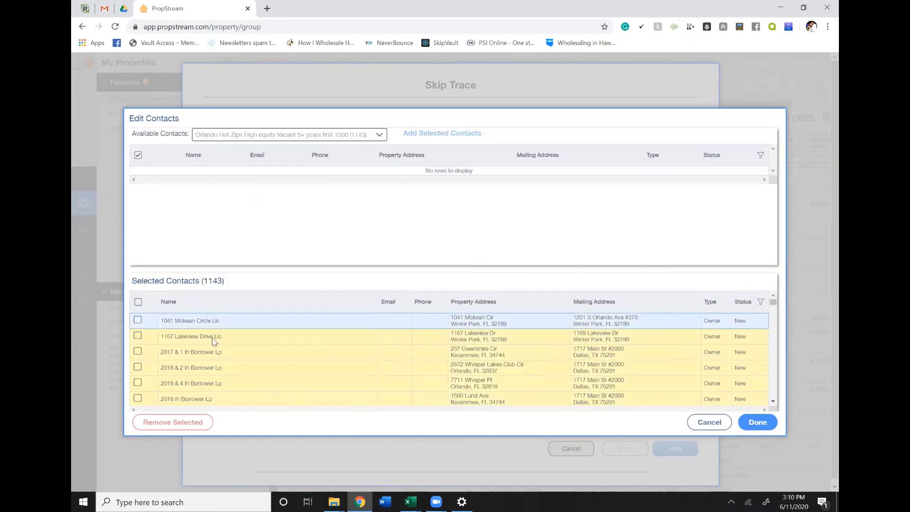
- Check every entry in the selected contacts, confirm the selection and proceed to the skip trace payment step
click(138, 302)
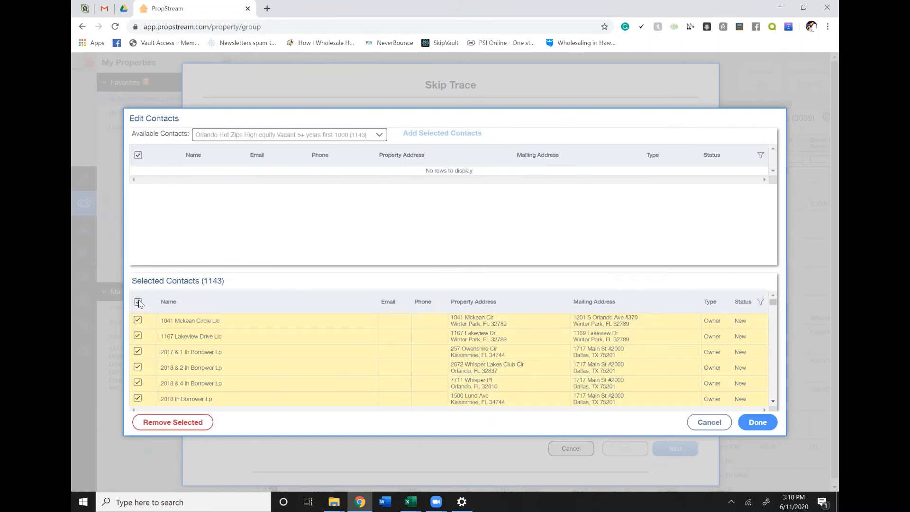
click(773, 404)
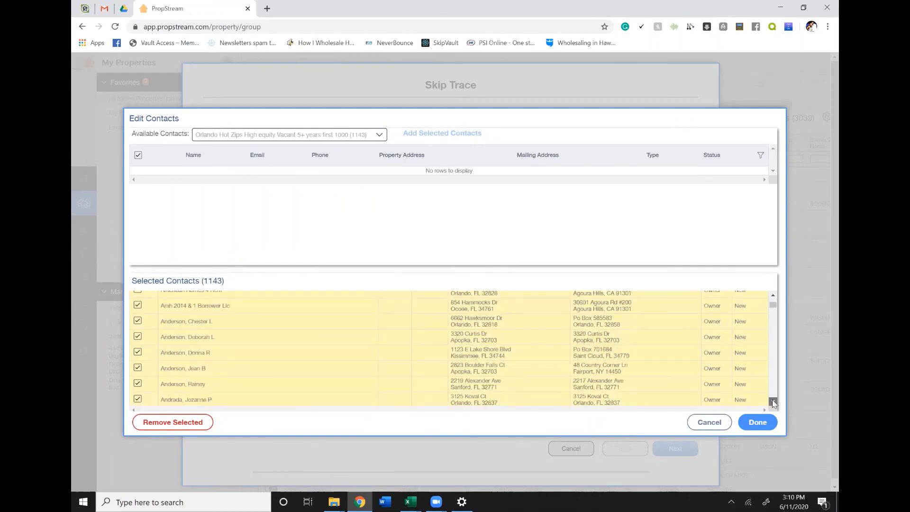
drag(773, 404, 773, 404)
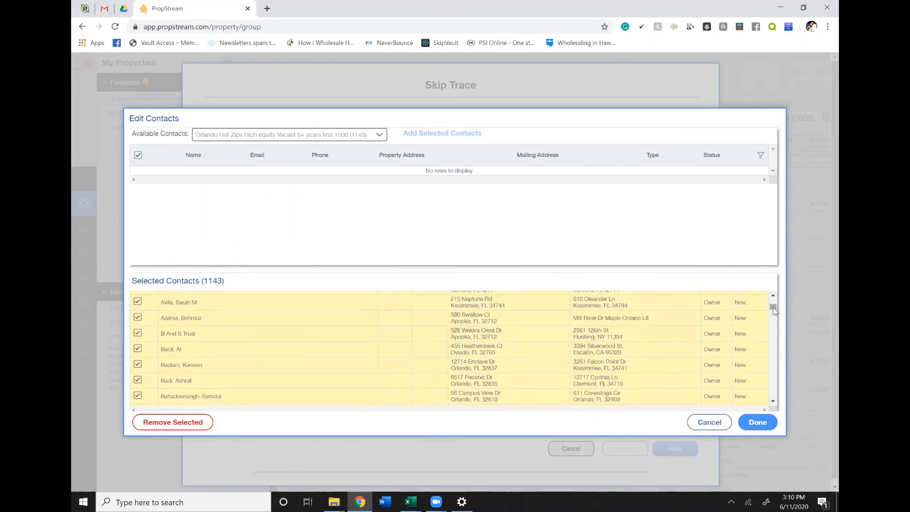
drag(774, 311, 772, 396)
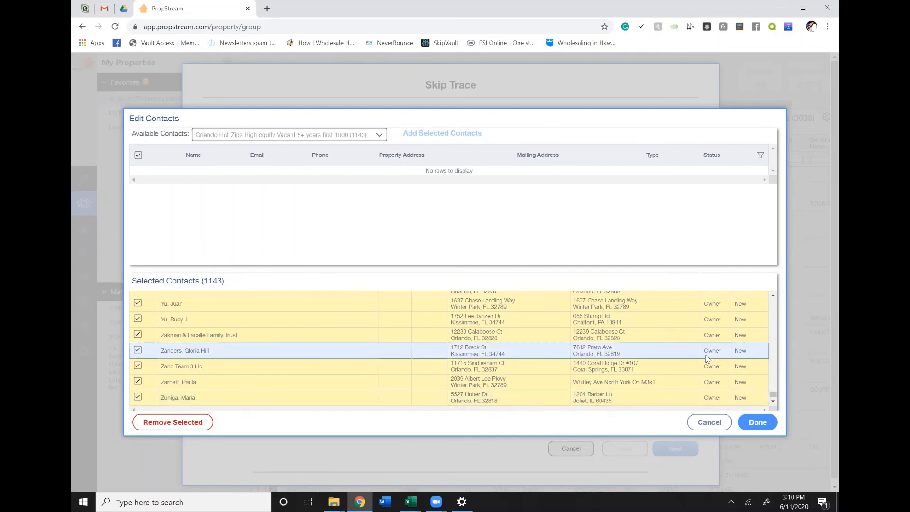
drag(773, 396, 773, 382)
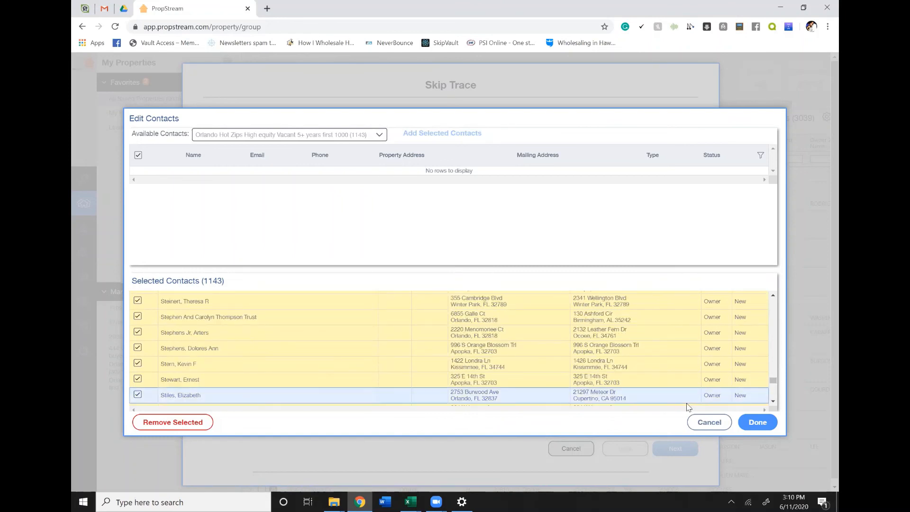
click(756, 424)
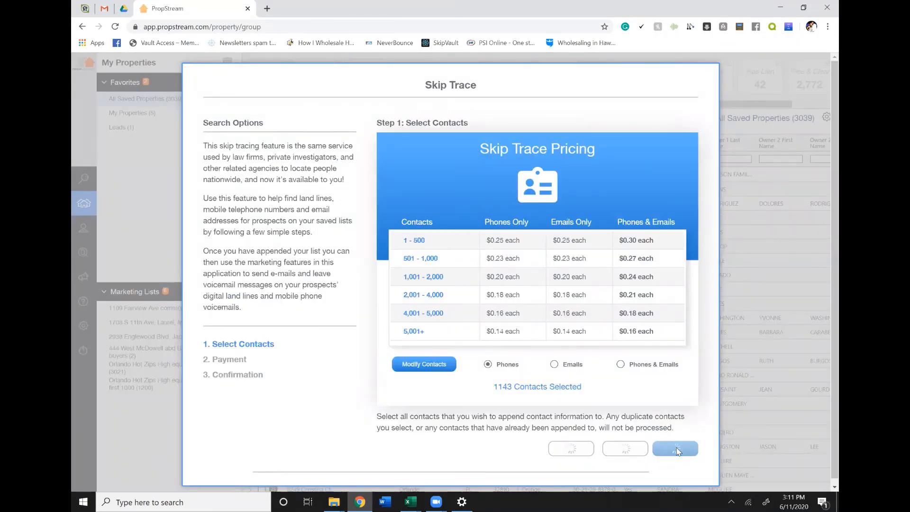
click(675, 449)
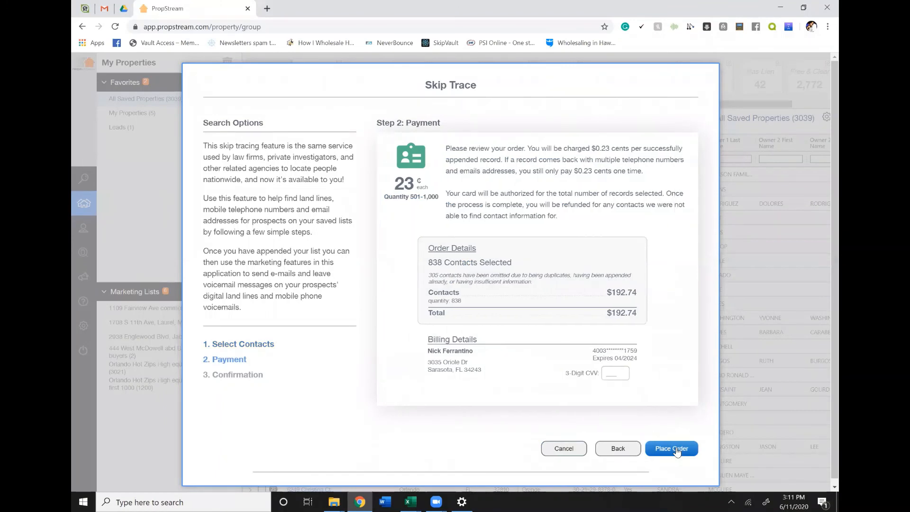